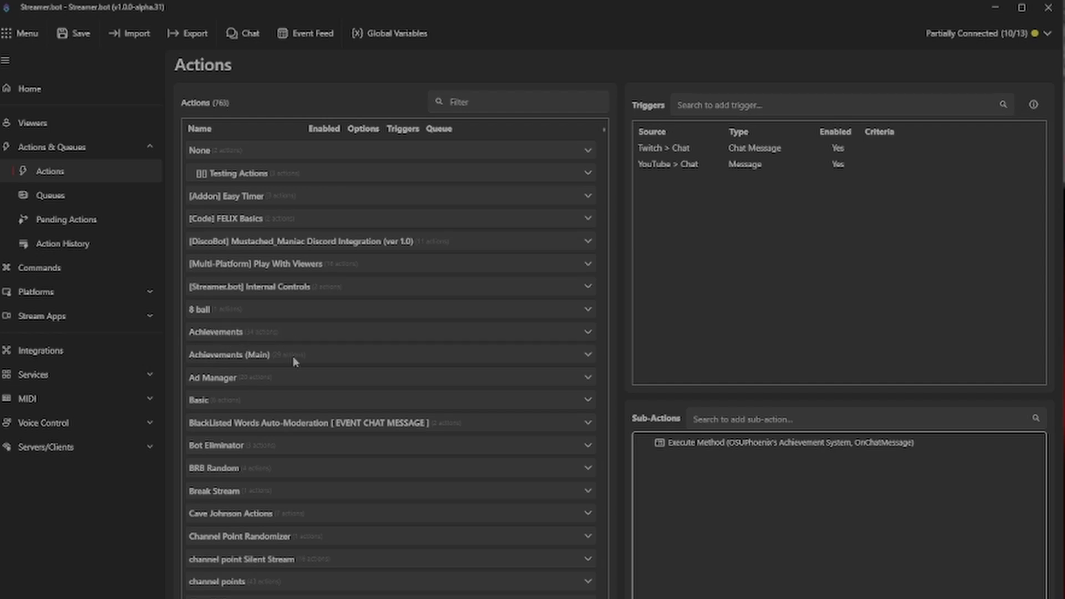
# Expand the Achievements (Main) group and review the triggers and sub-actions of the Check Message Count action.
pyautogui.click(589, 355)
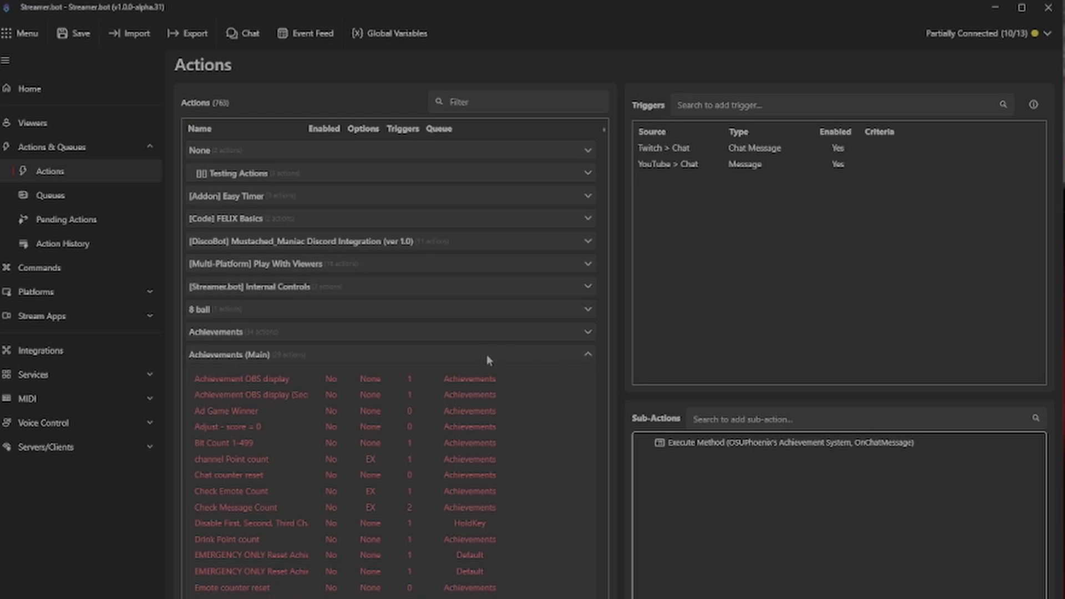
pyautogui.scroll(-3, 402, 342)
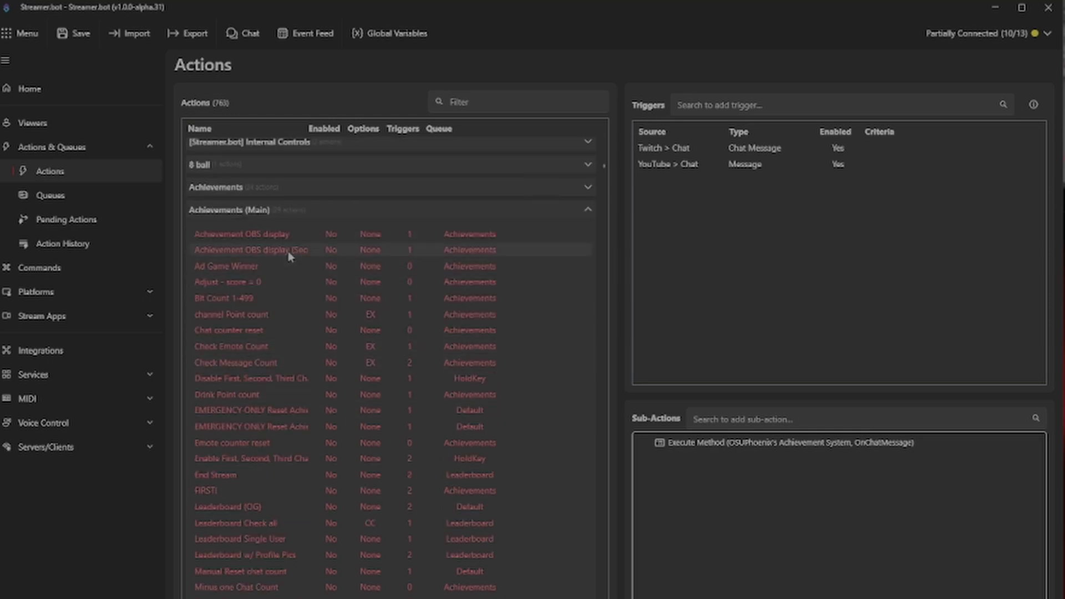
pyautogui.scroll(-1, 331, 391)
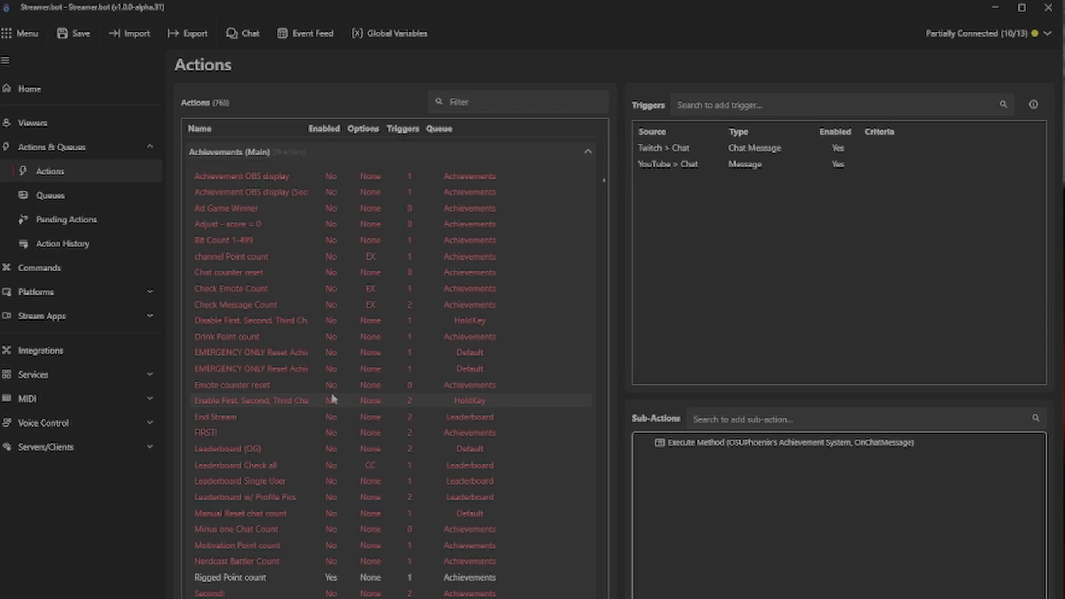
pyautogui.click(261, 304)
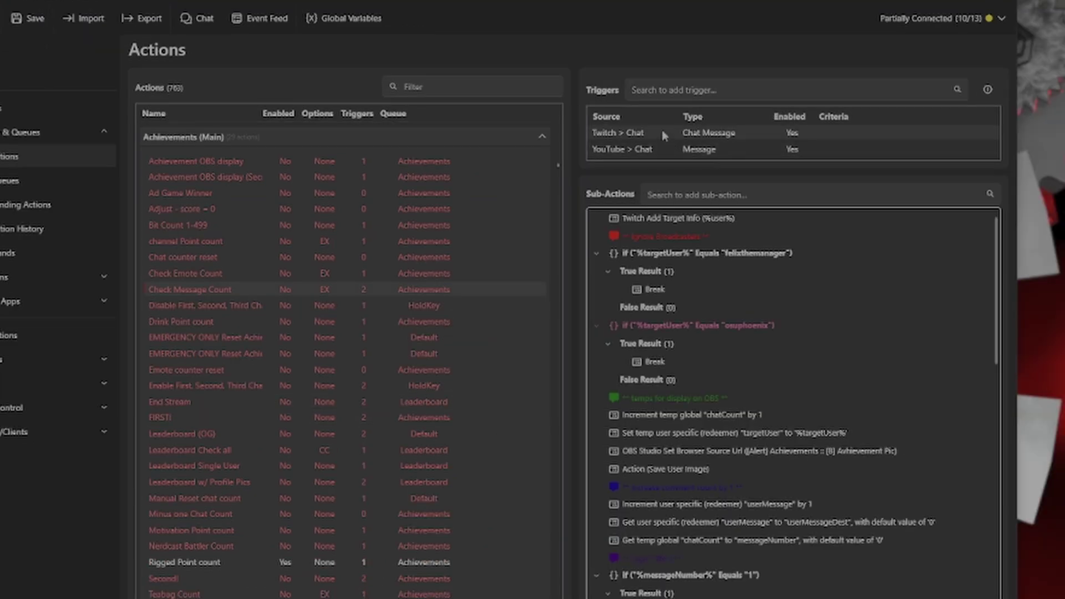
pyautogui.click(691, 149)
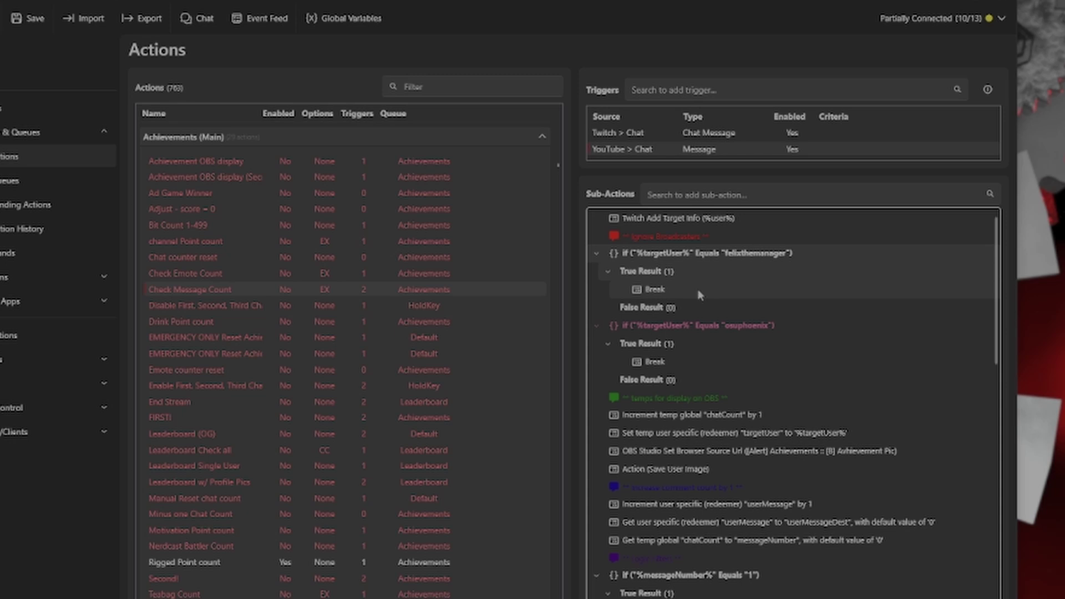
pyautogui.scroll(-3, 667, 239)
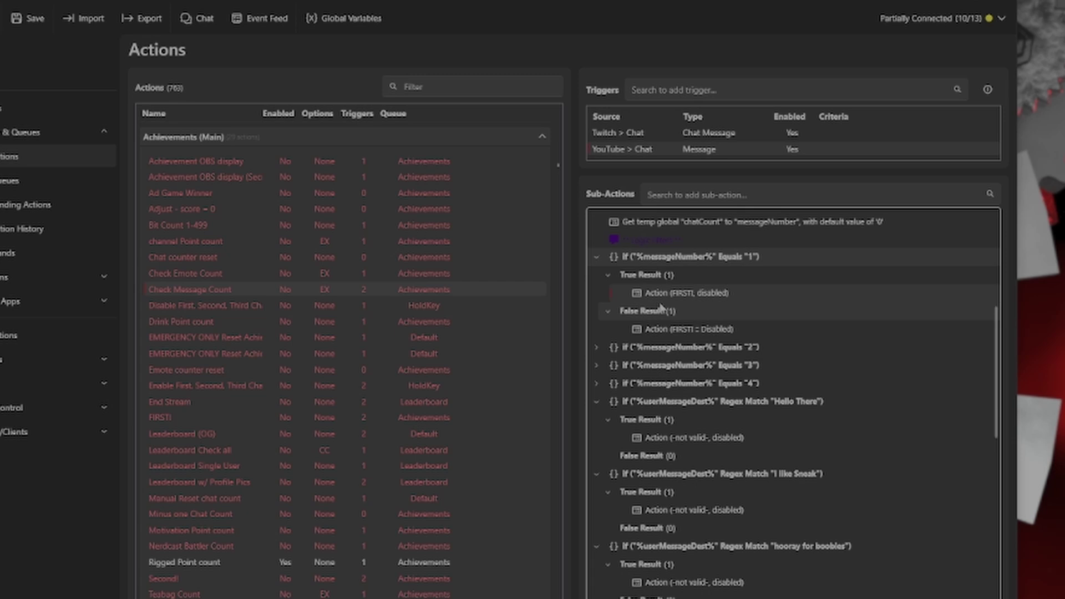
# View the Twitch message sub-action of the FIRST! action and close its editor without changes.
pyautogui.click(158, 421)
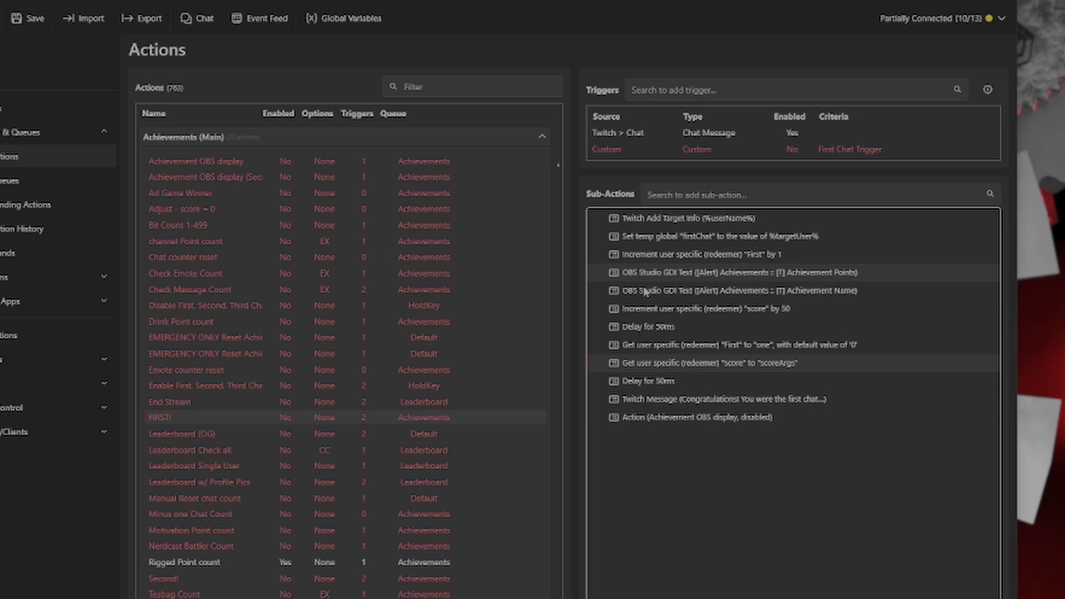
pyautogui.doubleClick(661, 404)
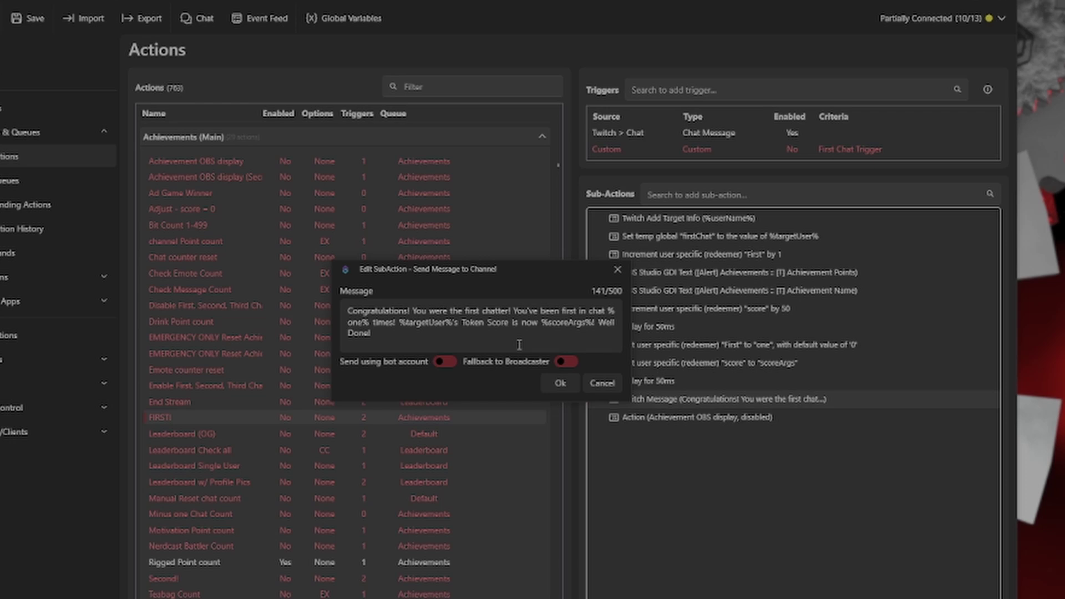
pyautogui.click(620, 382)
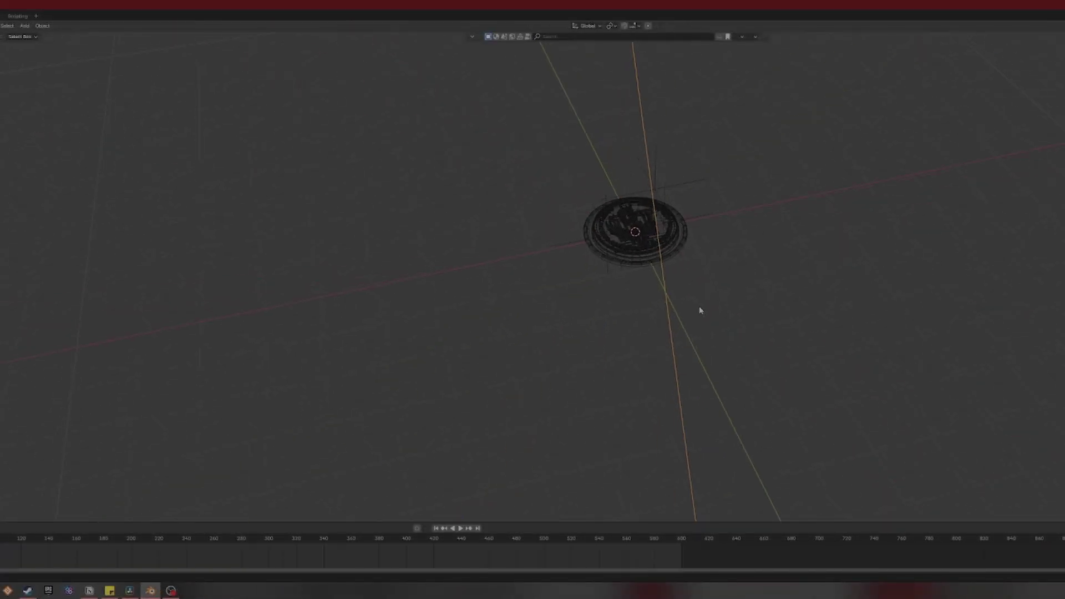
# Play the coin animation in Blender and inspect the coin up close in Solid shading.
pyautogui.press('space')
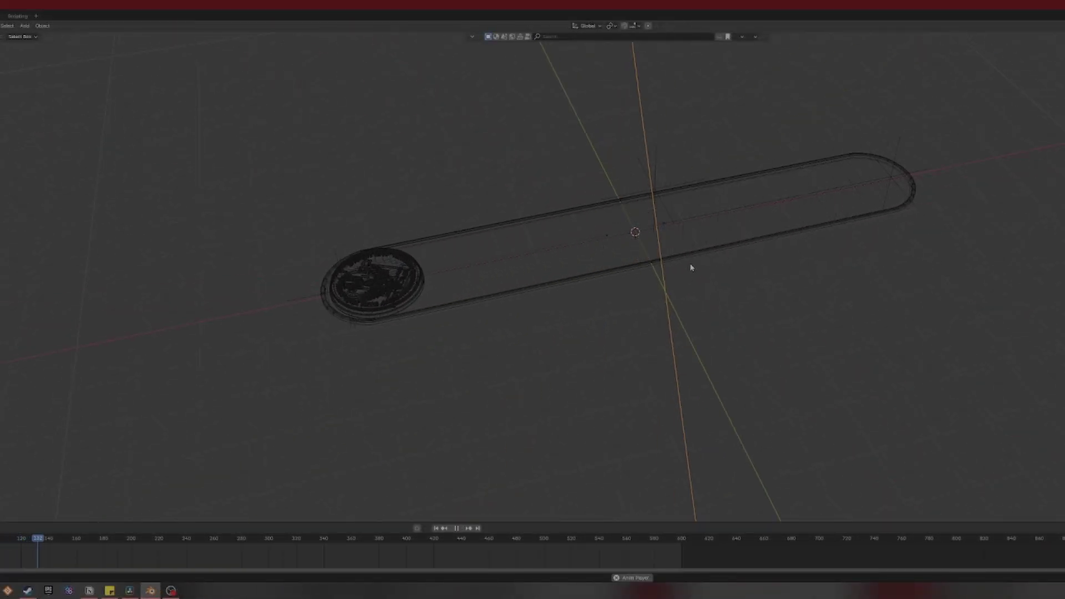
pyautogui.press('space')
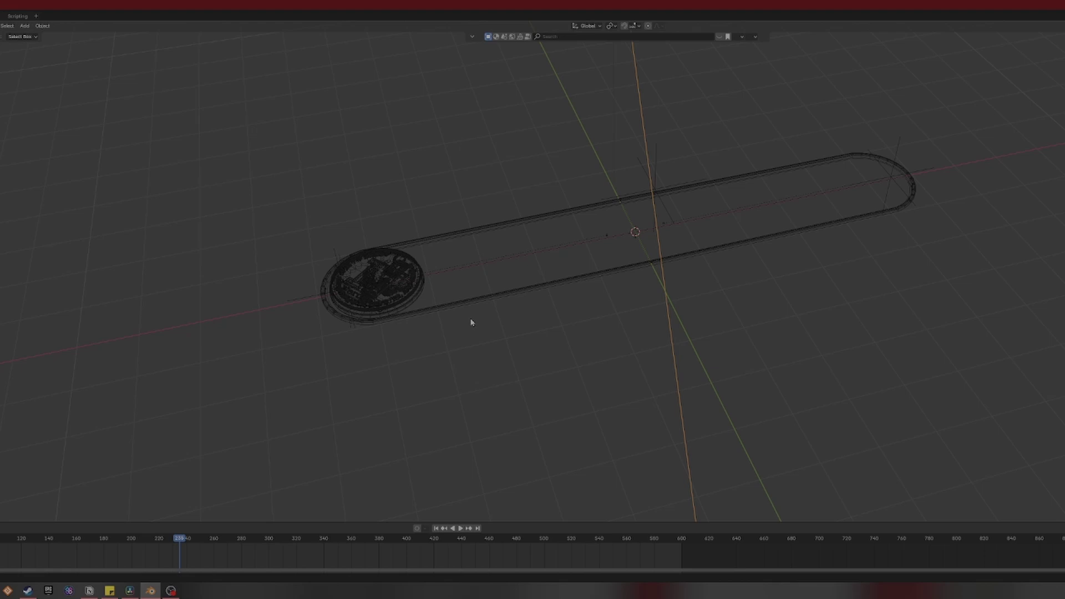
pyautogui.press('z')
pyautogui.click(531, 319)
pyautogui.scroll(5, 447, 292)
pyautogui.moveTo(447, 292); pyautogui.dragTo(863, 274)
pyautogui.press('space')
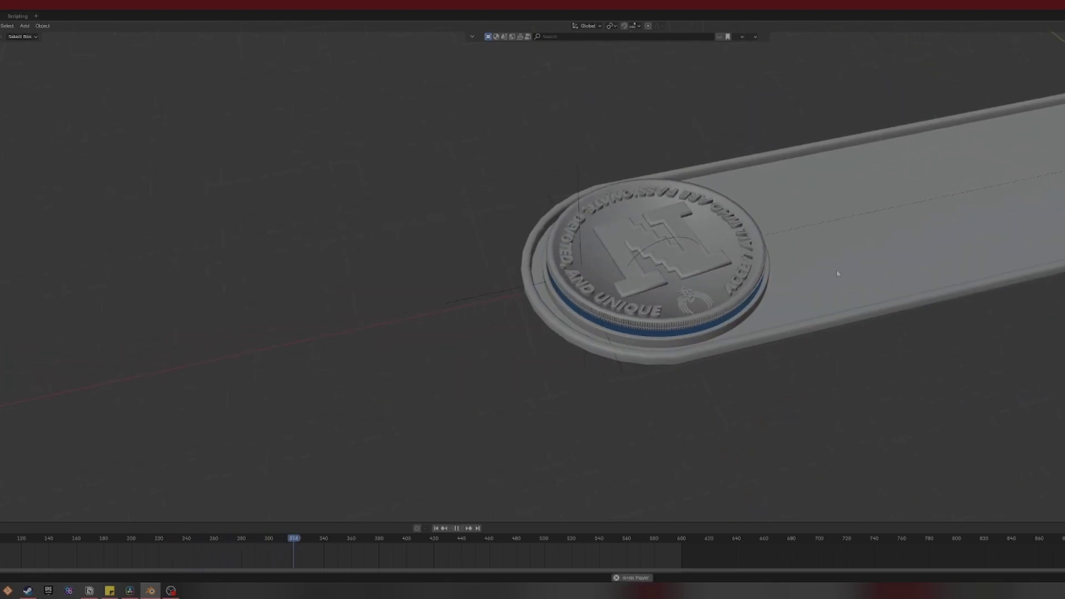
# Switch the viewport to Rendered shading and play the coin animation from the camera view.
pyautogui.press('z')
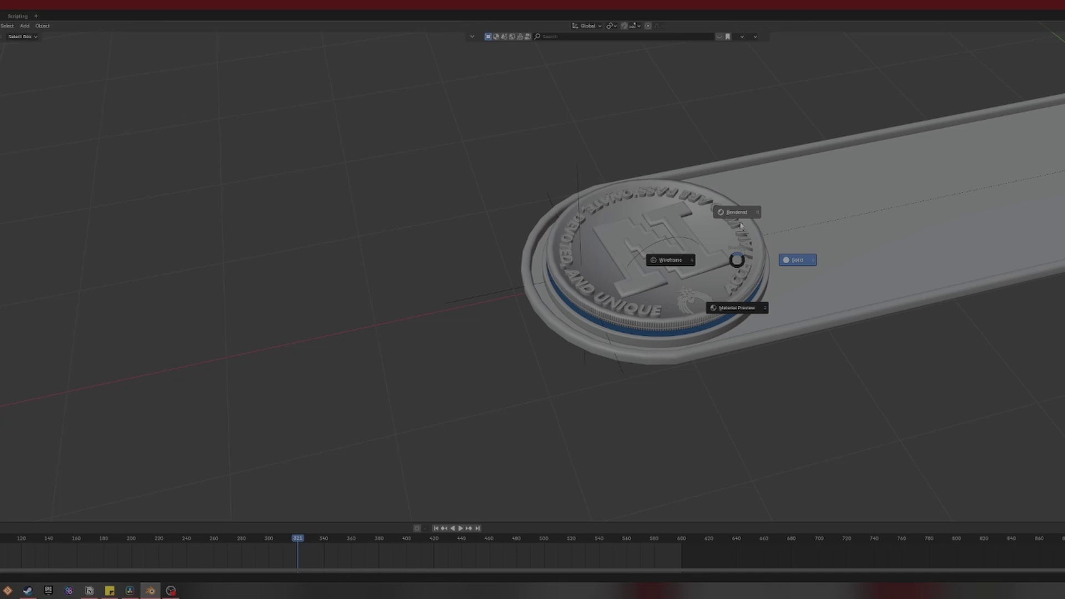
pyautogui.click(741, 225)
pyautogui.moveTo(740, 225); pyautogui.dragTo(713, 284)
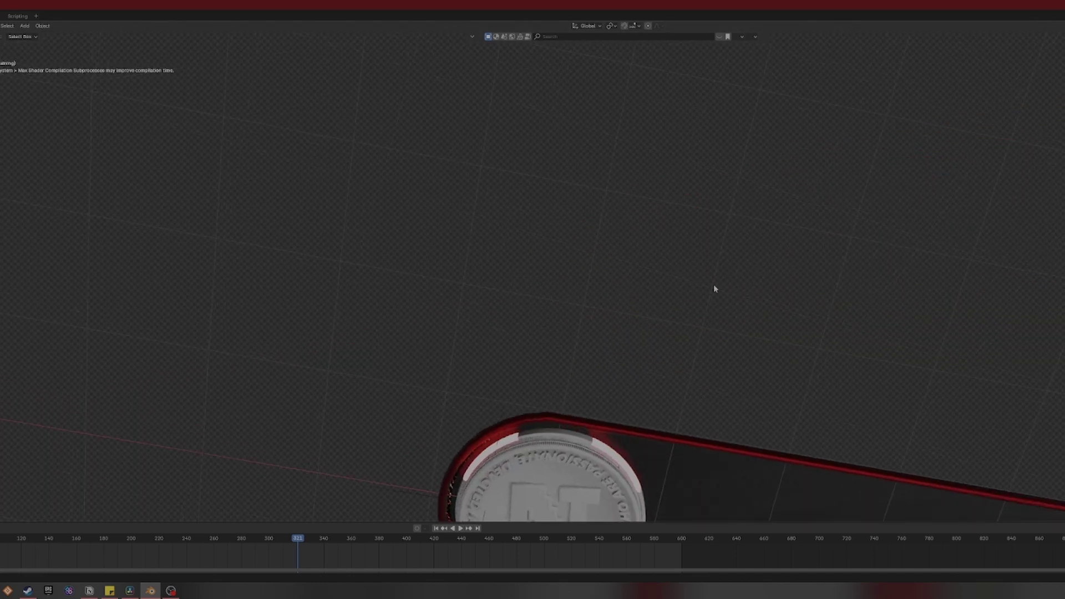
pyautogui.press('KP_0')
pyautogui.press('Home')
pyautogui.press('space')
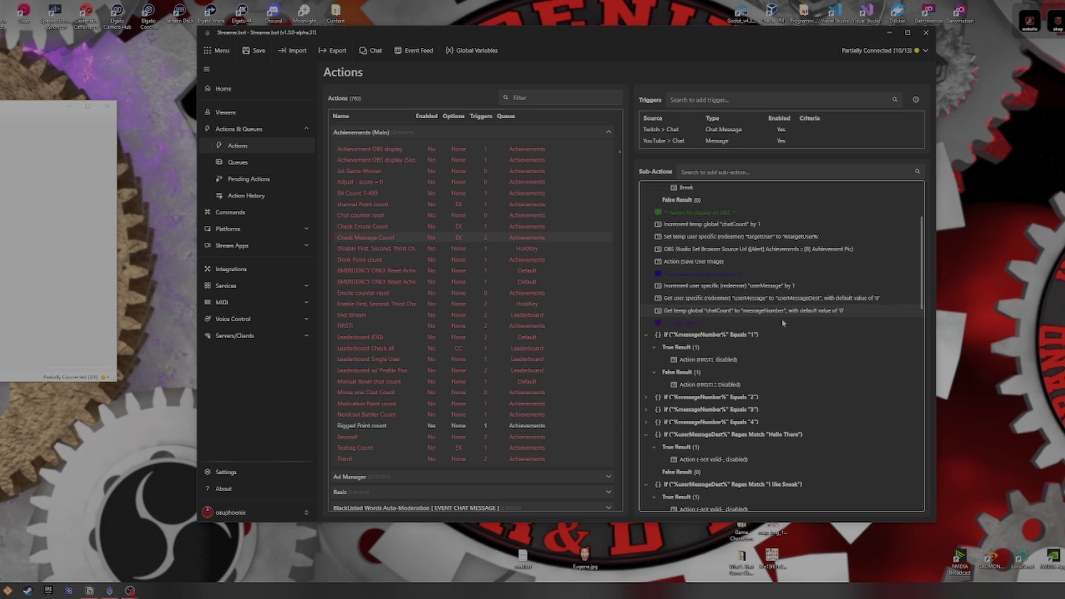
# Return to Streamer.bot and review the message-count conditions in the Check Message Count sub-actions.
pyautogui.scroll(-2, 783, 340)
pyautogui.scroll(-3, 796, 325)
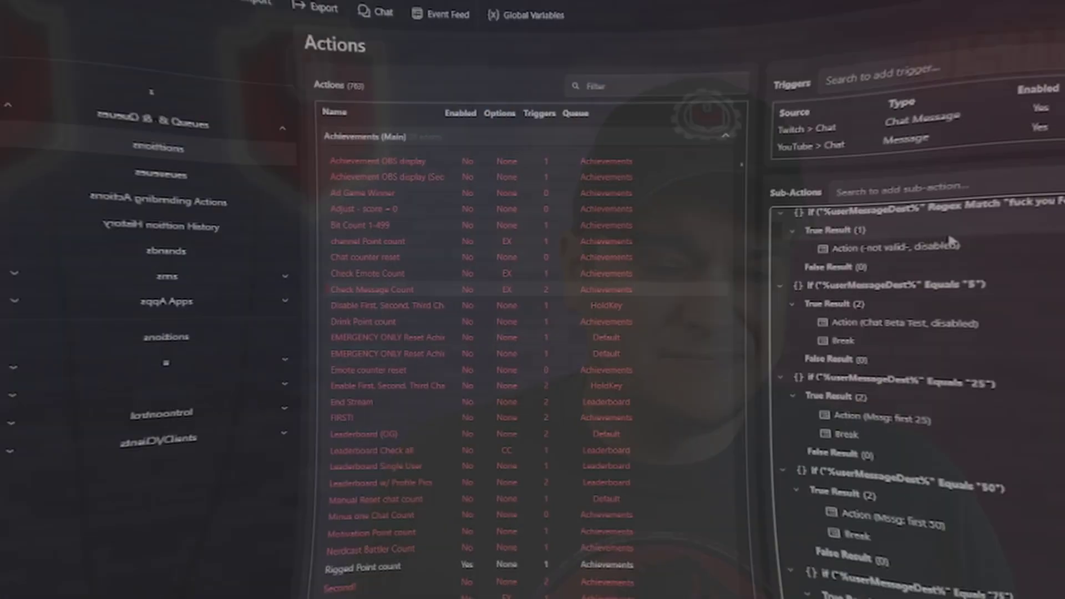
pyautogui.scroll(-1, 746, 281)
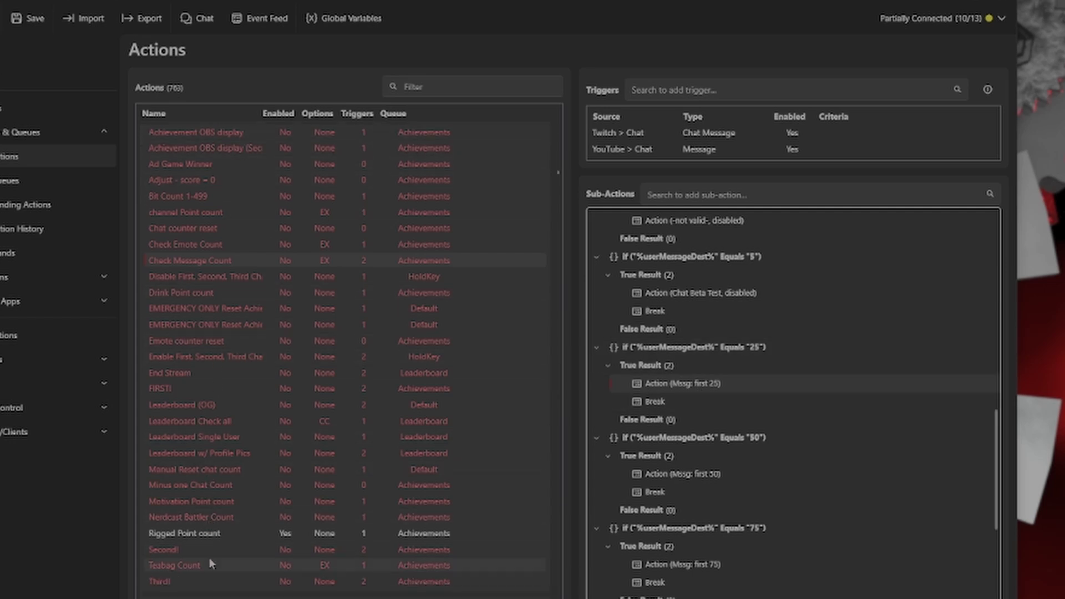
# Expand the Achievements group and show the sub-actions of the "Mssg: first 25" action.
pyautogui.scroll(5, 209, 543)
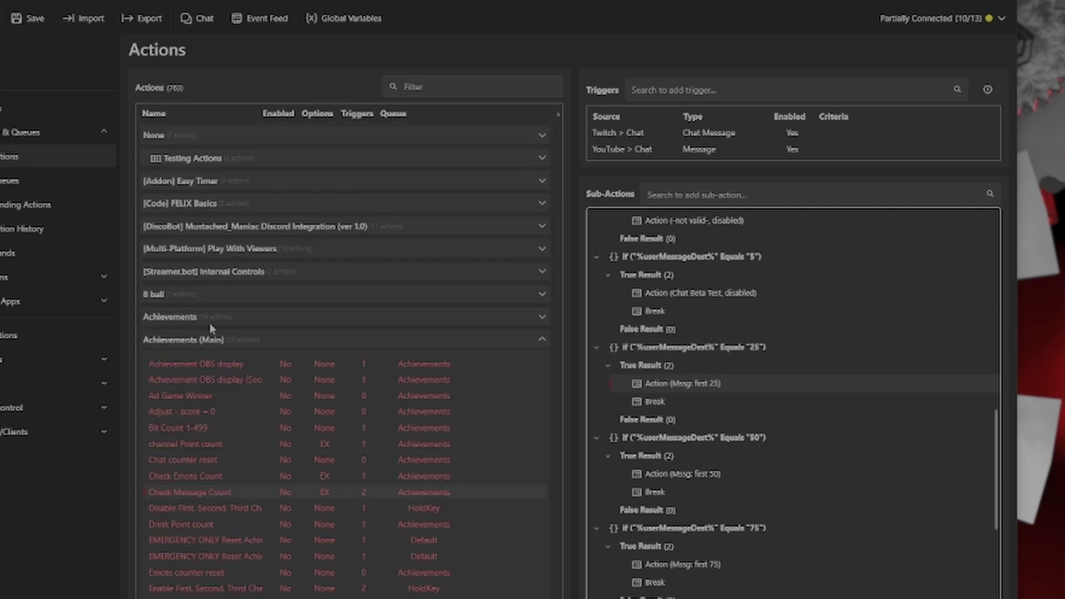
pyautogui.click(543, 317)
pyautogui.scroll(-5, 221, 366)
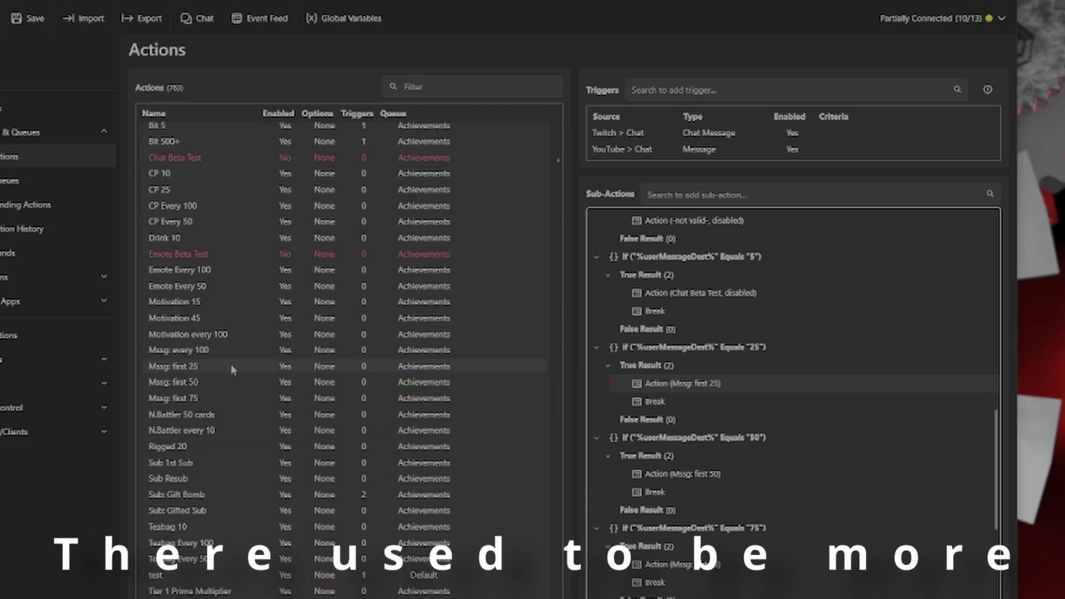
pyautogui.click(191, 368)
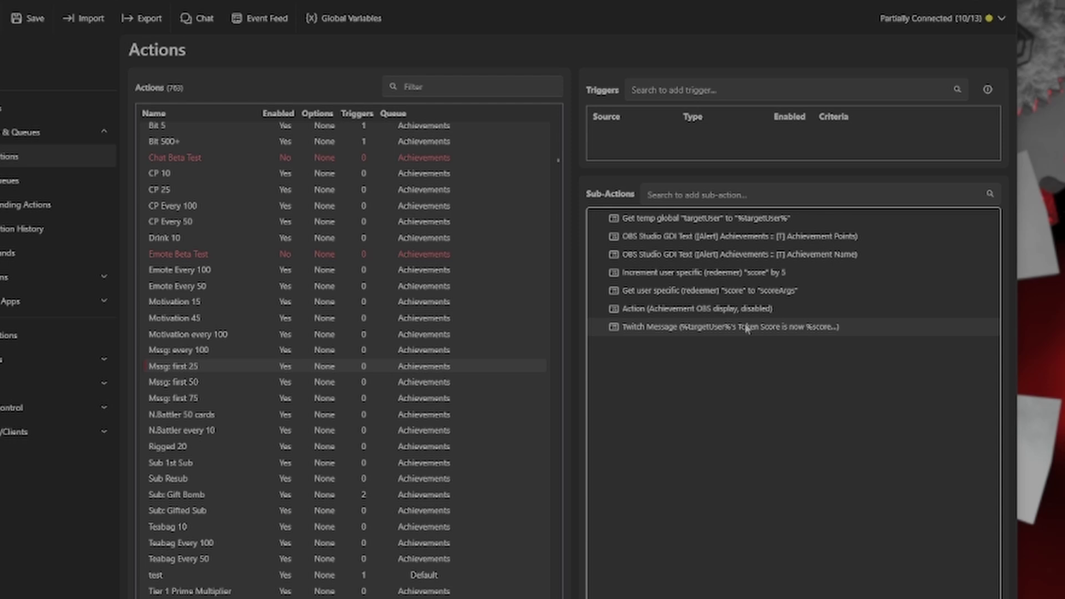
# Review the sub-actions of the Motivation Point count, Nerdcast Battler Count and Teabag Count actions in Achievements (Main).
pyautogui.scroll(2, 209, 136)
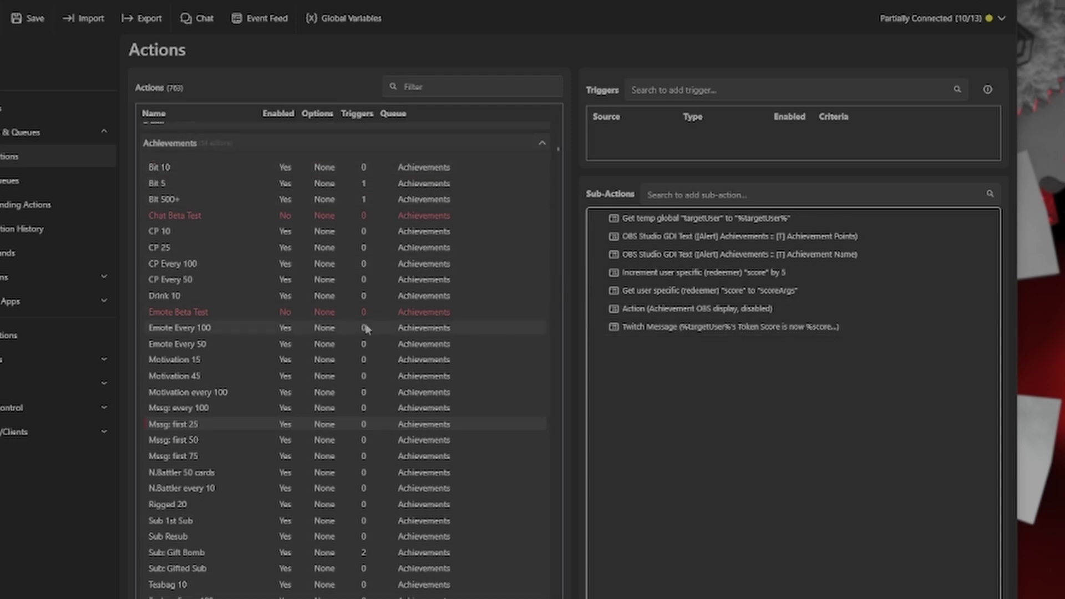
pyautogui.scroll(-10, 366, 328)
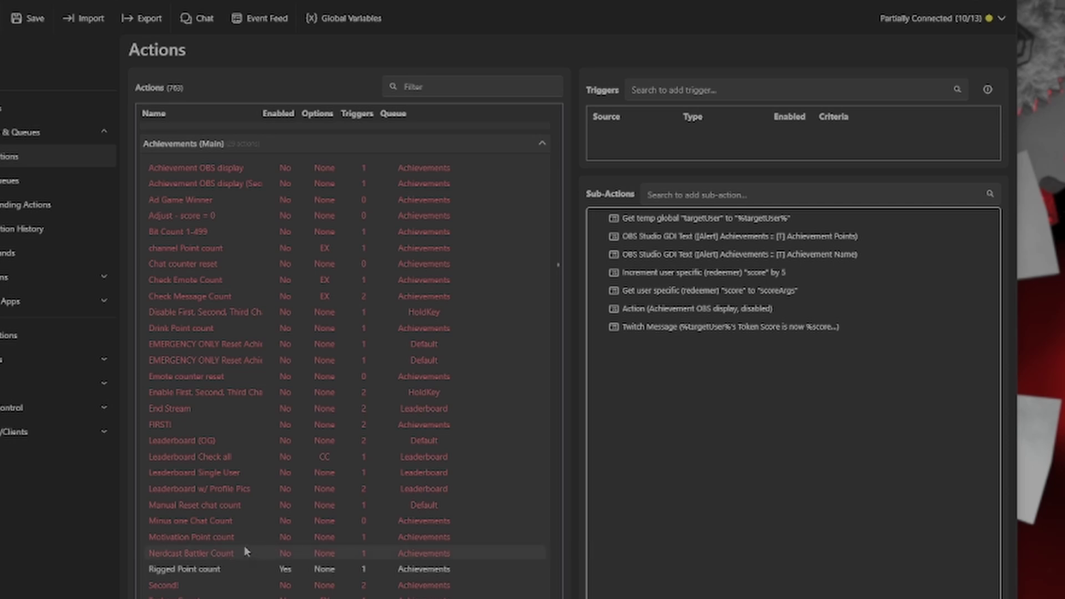
pyautogui.click(211, 537)
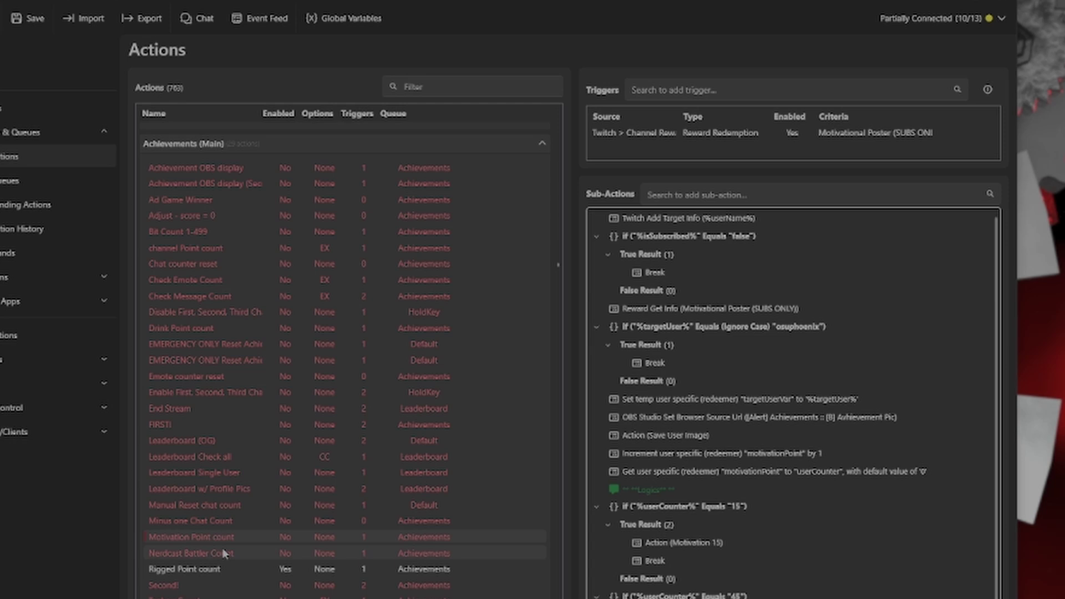
pyautogui.scroll(-3, 737, 440)
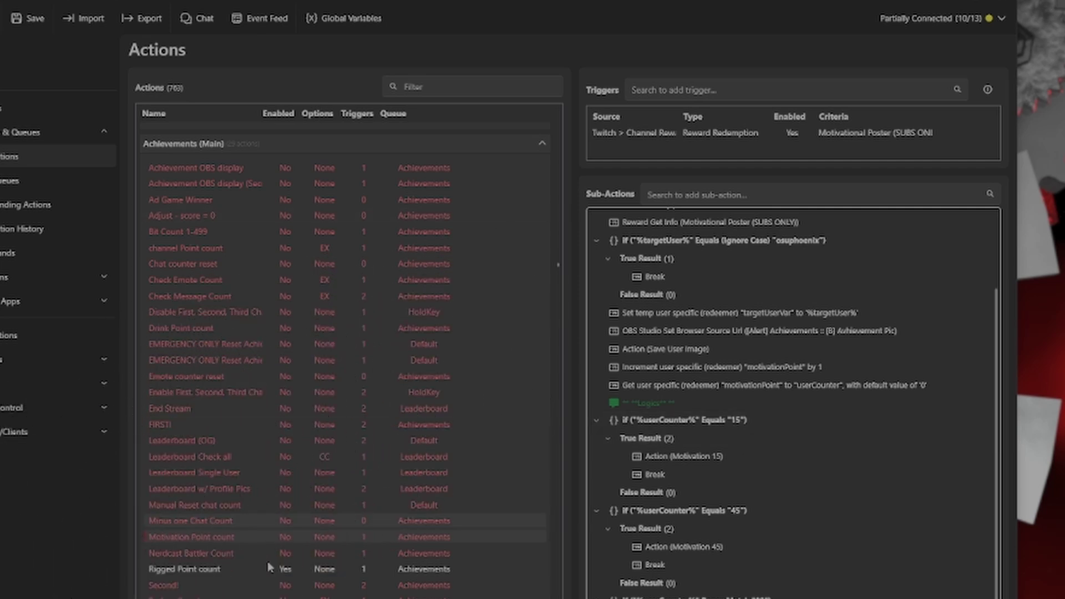
pyautogui.click(212, 553)
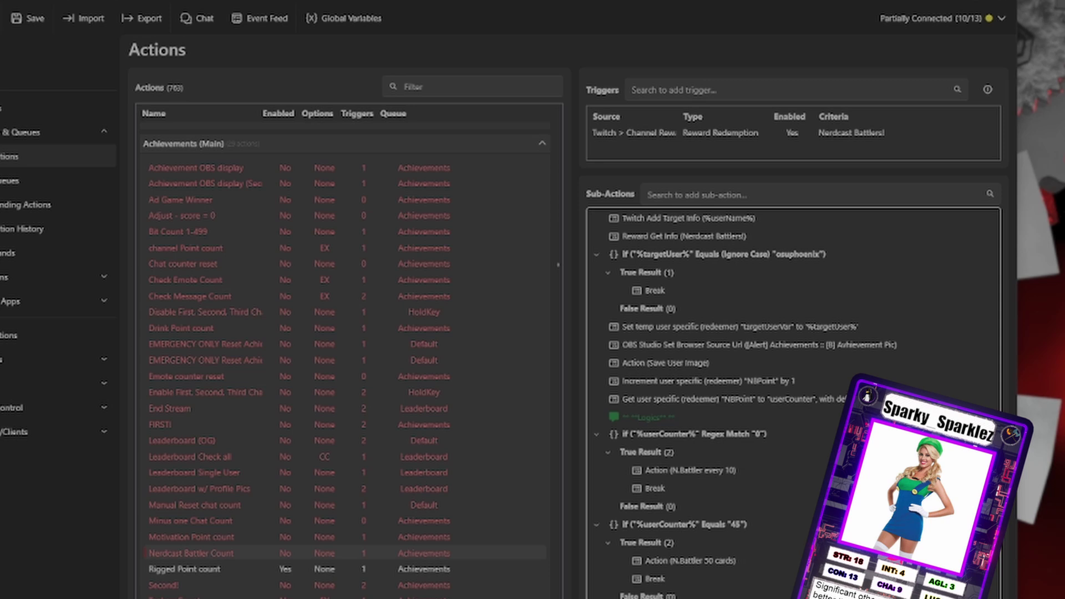
pyautogui.click(183, 596)
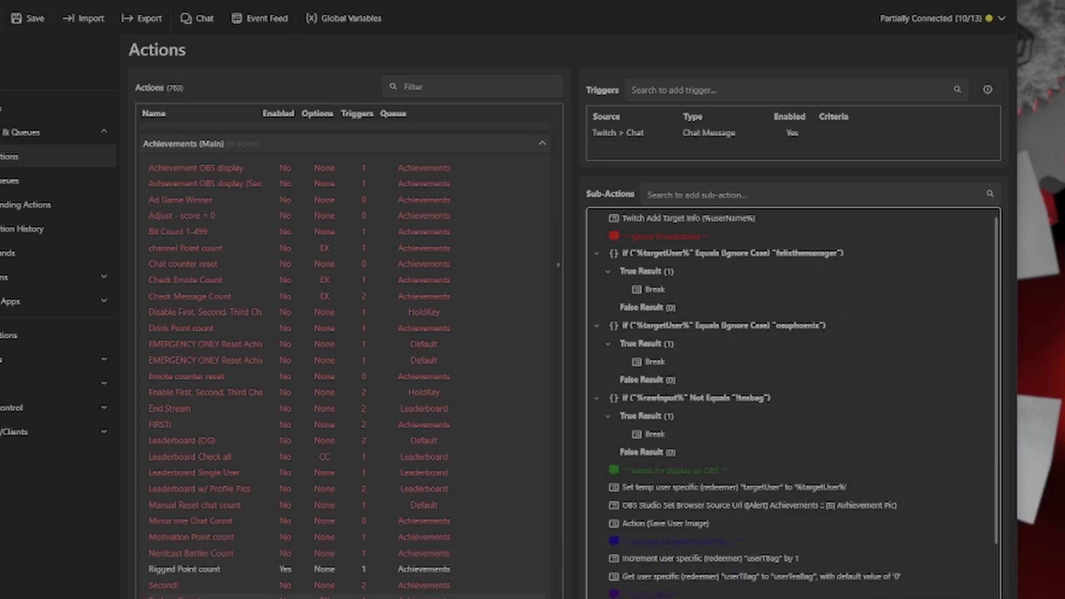
pyautogui.scroll(-10, 187, 566)
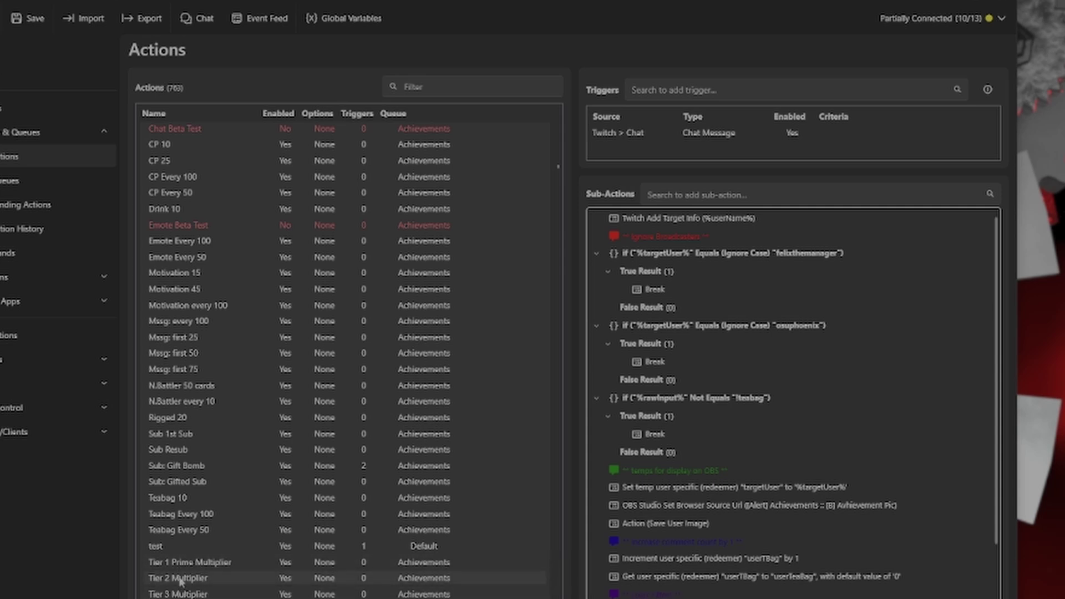
pyautogui.scroll(10, 169, 232)
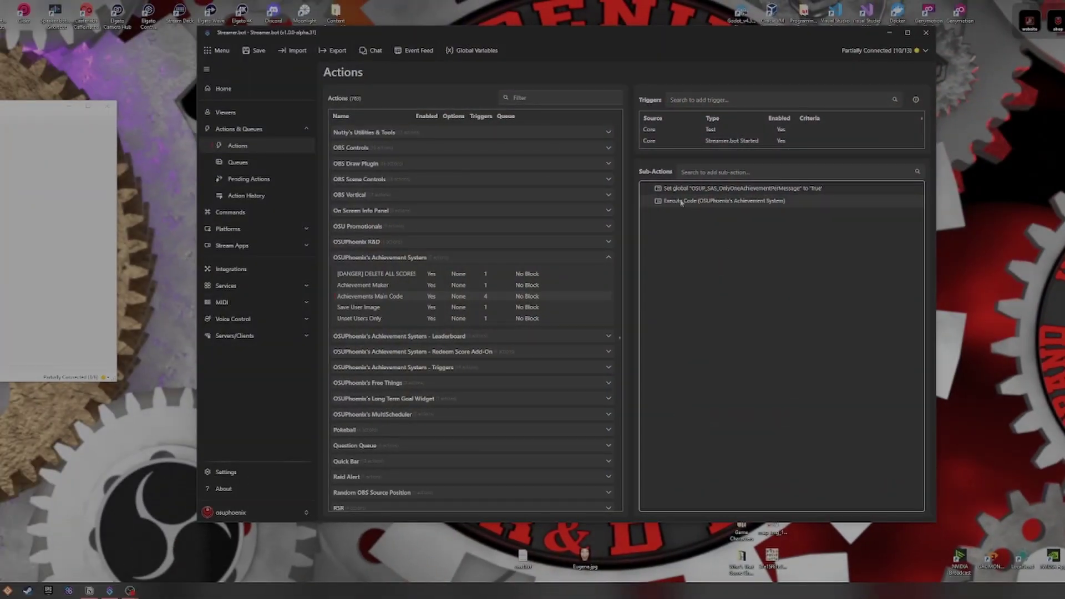
# Run the Achievement Maker action's Test trigger to open the Achievement Builder and look through its achievement list.
pyautogui.click(450, 285)
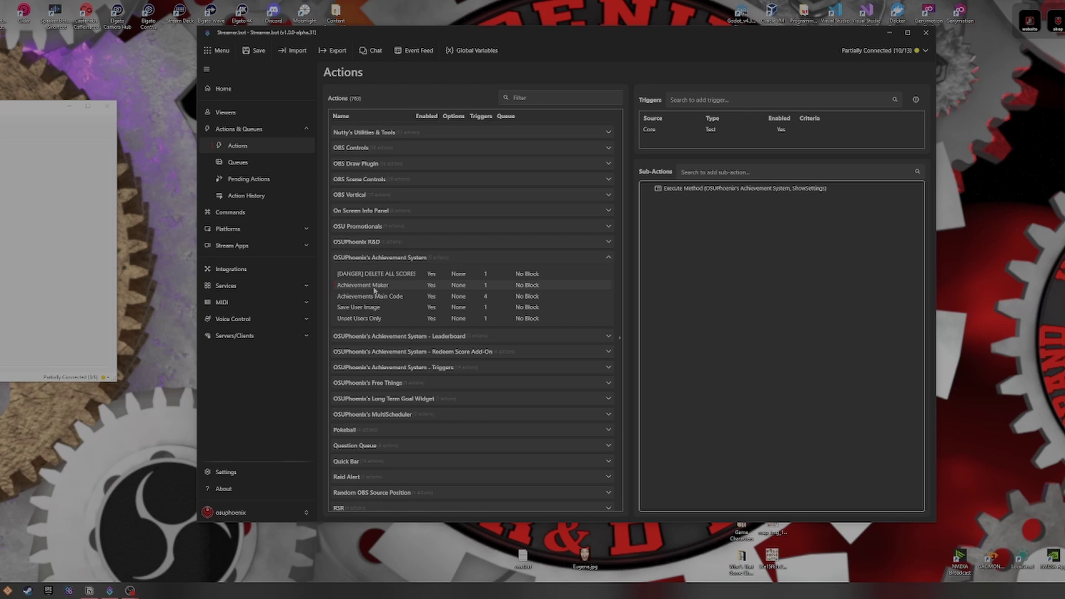
pyautogui.doubleClick(728, 139)
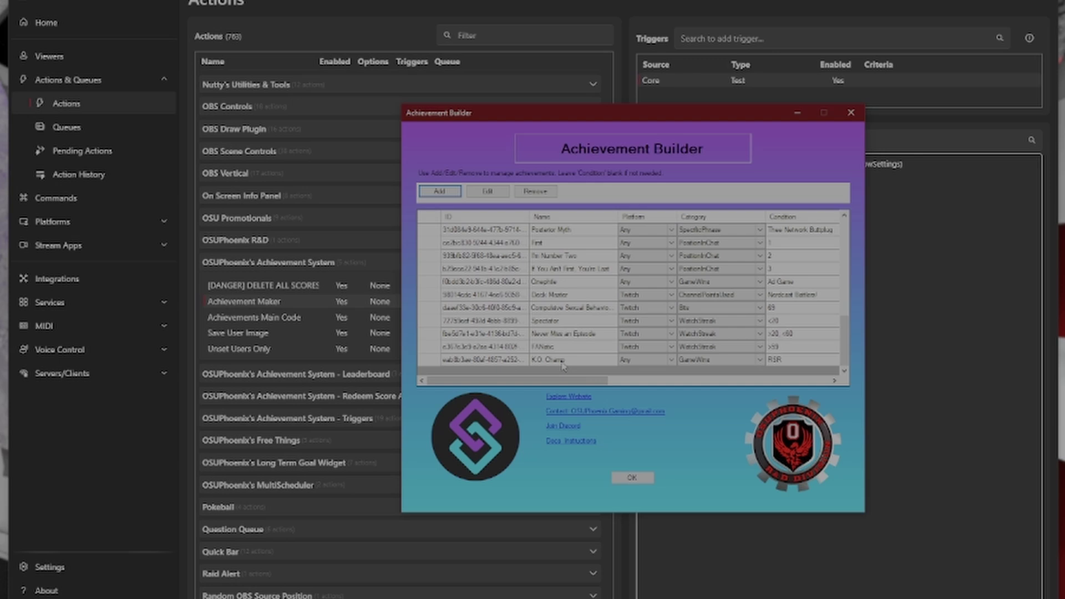
pyautogui.scroll(5, 562, 358)
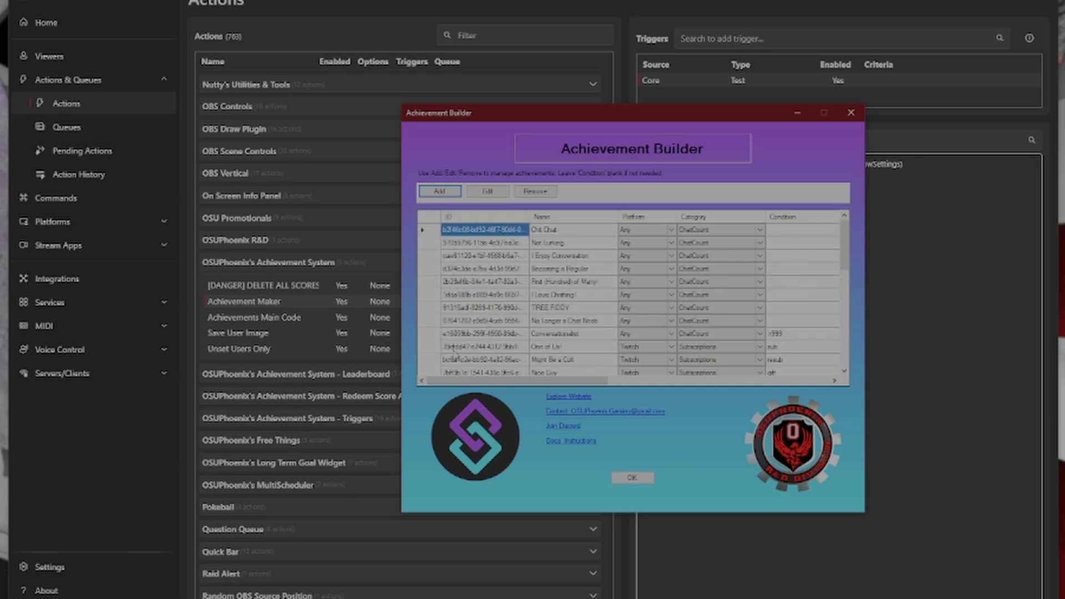
pyautogui.moveTo(468, 381); pyautogui.dragTo(496, 381)
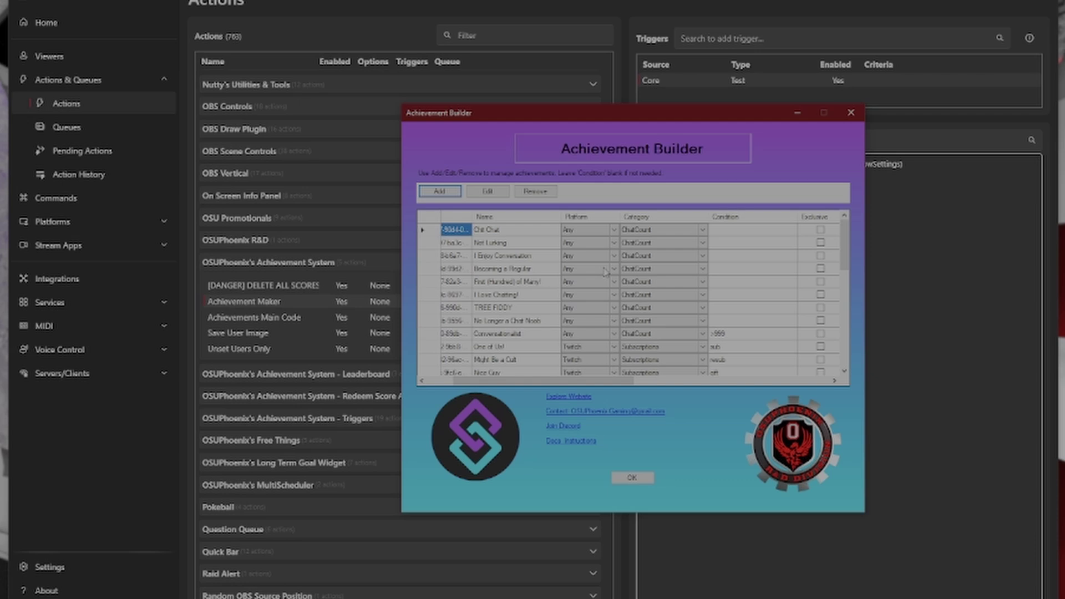
# View the Platform options of the Chit Chat achievement without changing the selection.
pyautogui.click(614, 232)
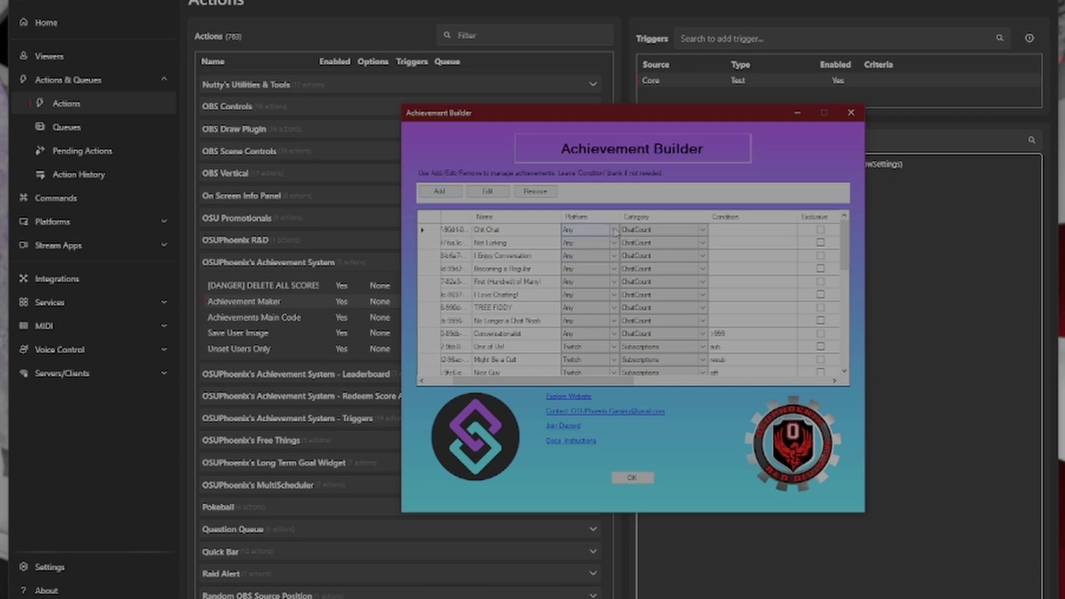
pyautogui.click(614, 231)
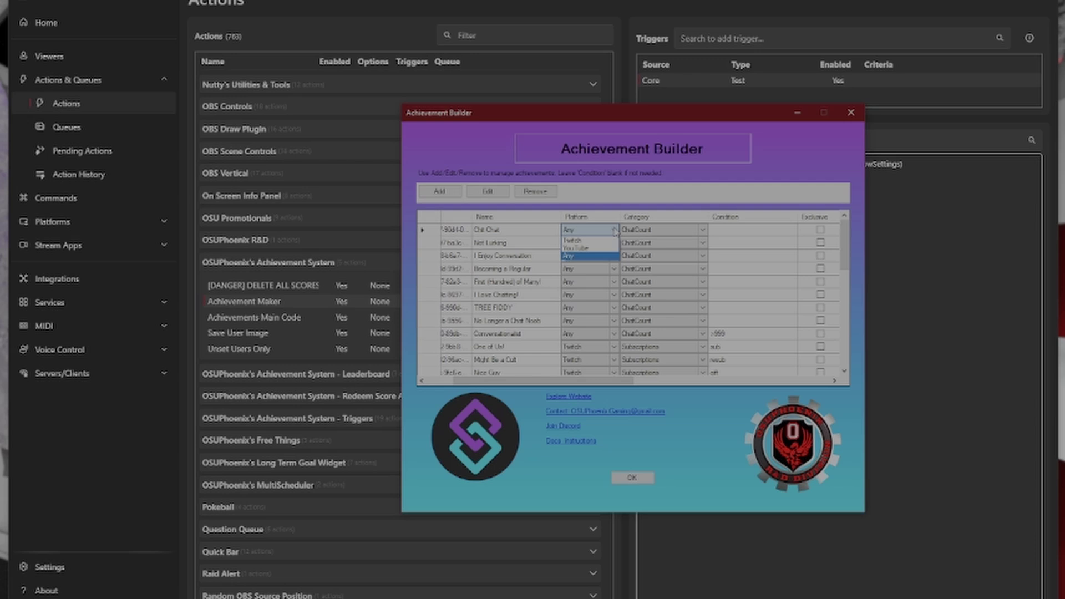
pyautogui.click(614, 231)
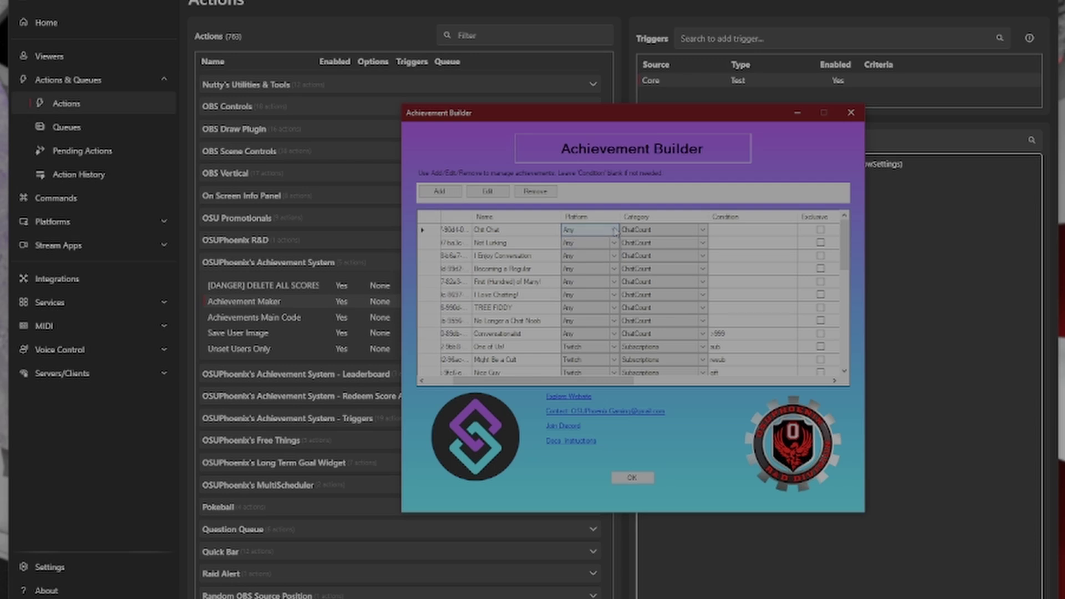
# View the Category options available for the Chit Chat achievement.
pyautogui.click(703, 232)
pyautogui.click(704, 231)
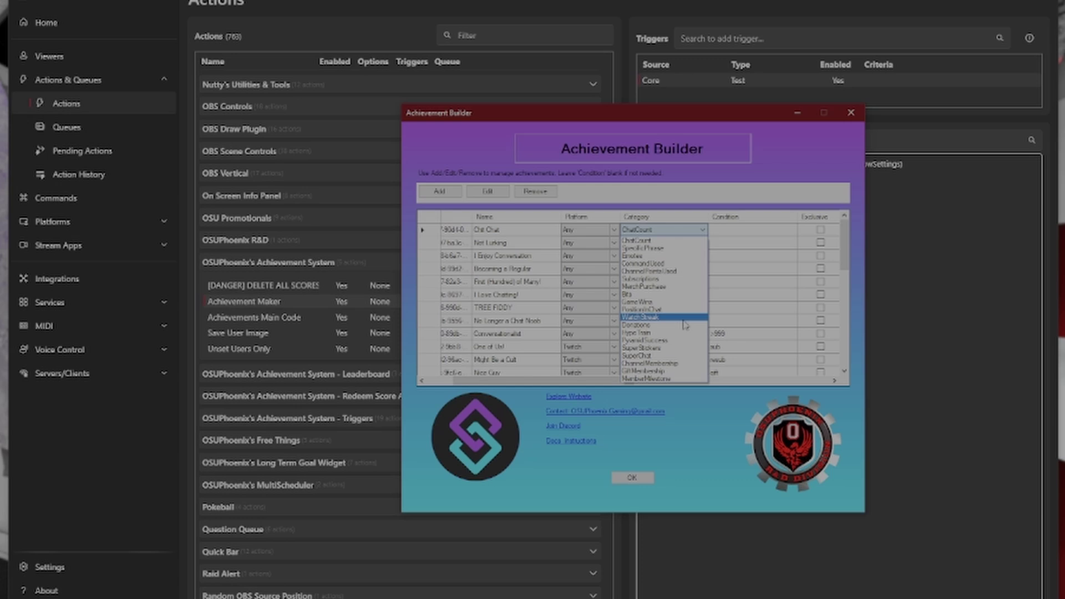
pyautogui.click(679, 325)
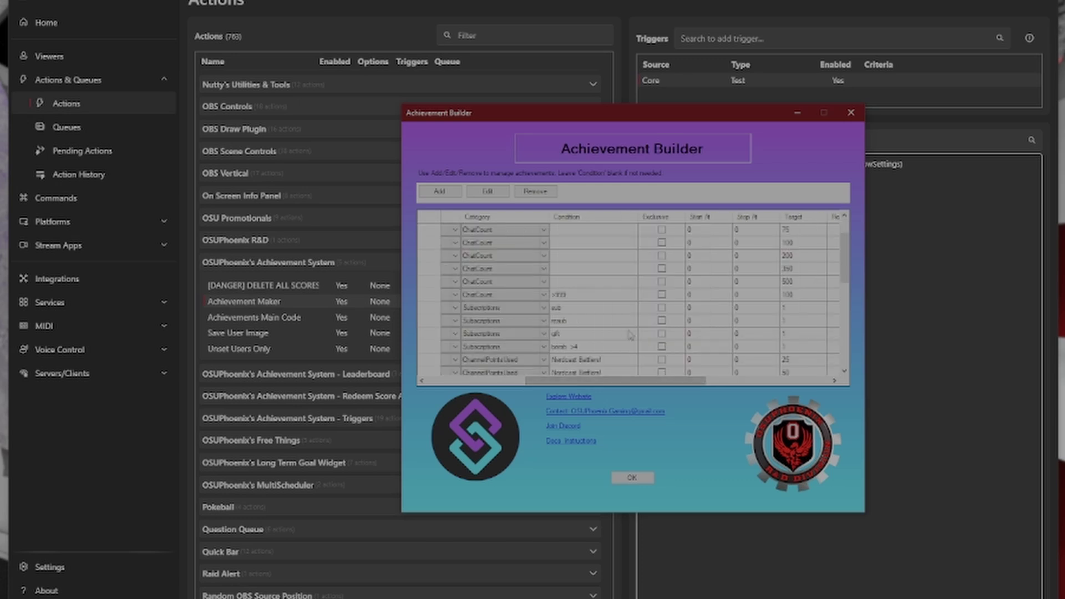
# Review the Category, Condition and Exclusive settings across the achievement list.
pyautogui.scroll(-3, 662, 250)
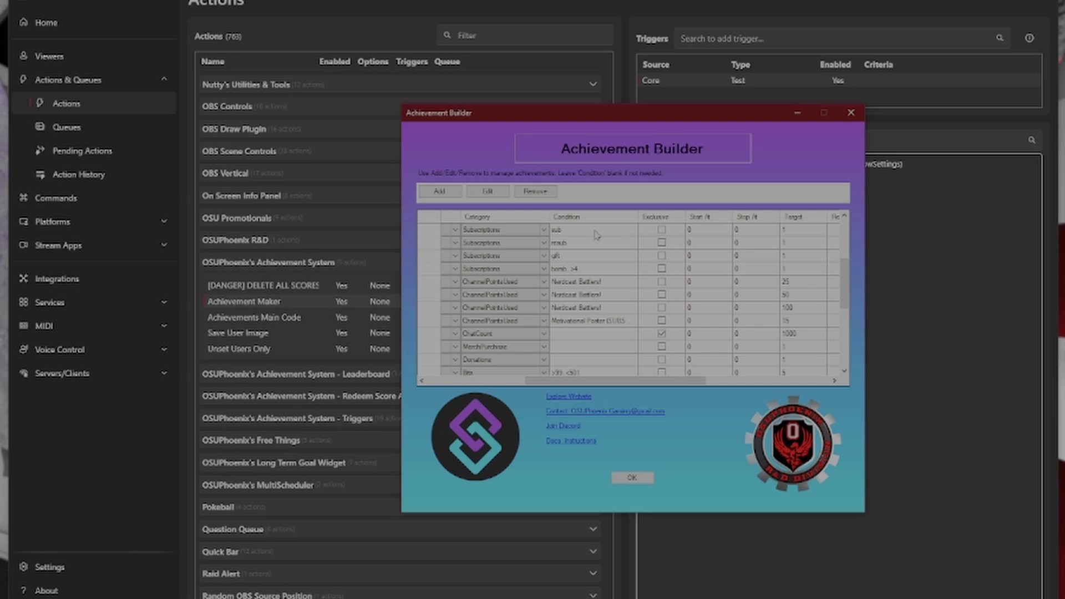
pyautogui.scroll(-3, 596, 239)
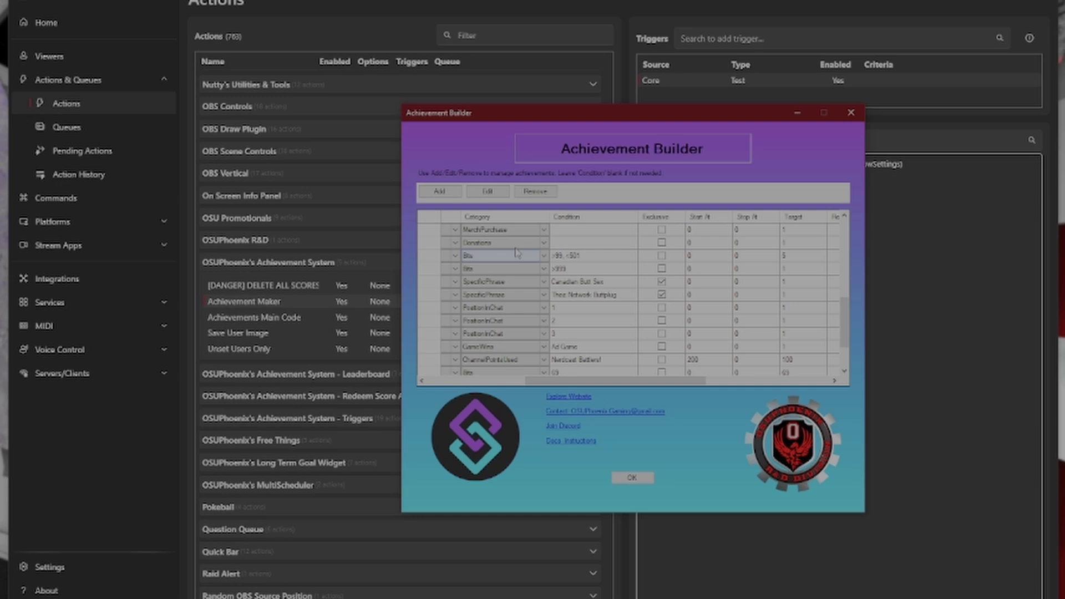
pyautogui.scroll(1, 630, 265)
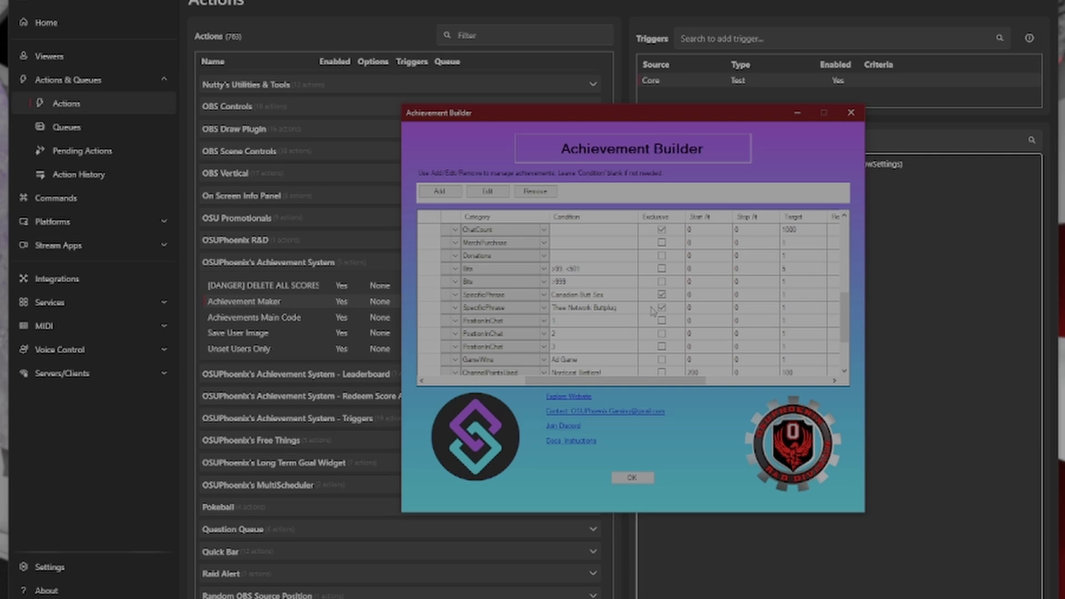
# Examine the Start At, Stop At and Target fields of the Nerdcast Battlers! achievement that starts at 200.
pyautogui.hscroll(3, 624, 382)
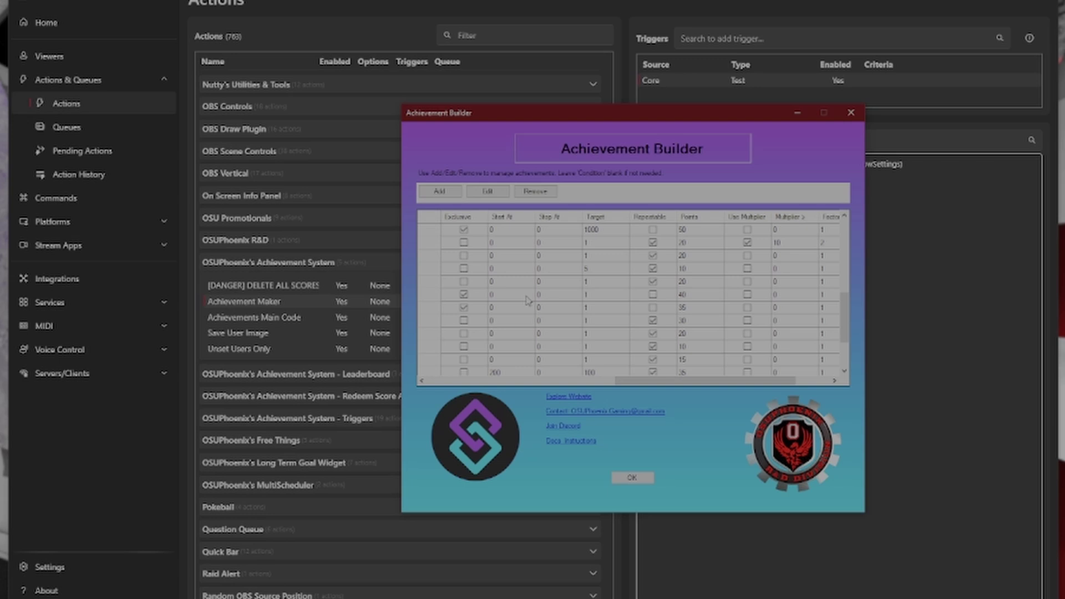
pyautogui.scroll(-1, 527, 302)
pyautogui.click(508, 336)
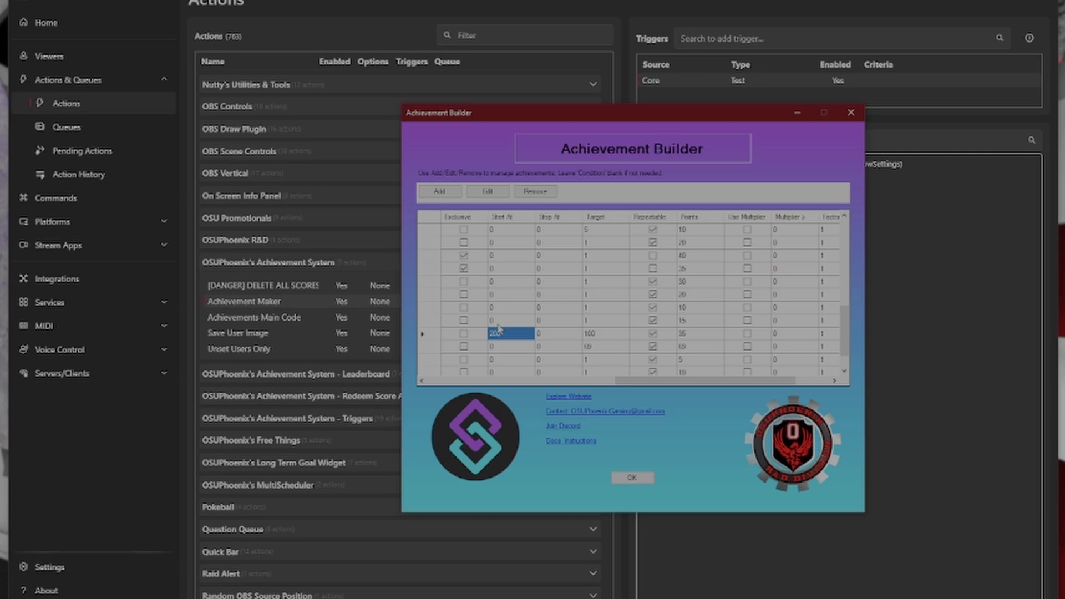
pyautogui.hscroll(-5, 501, 327)
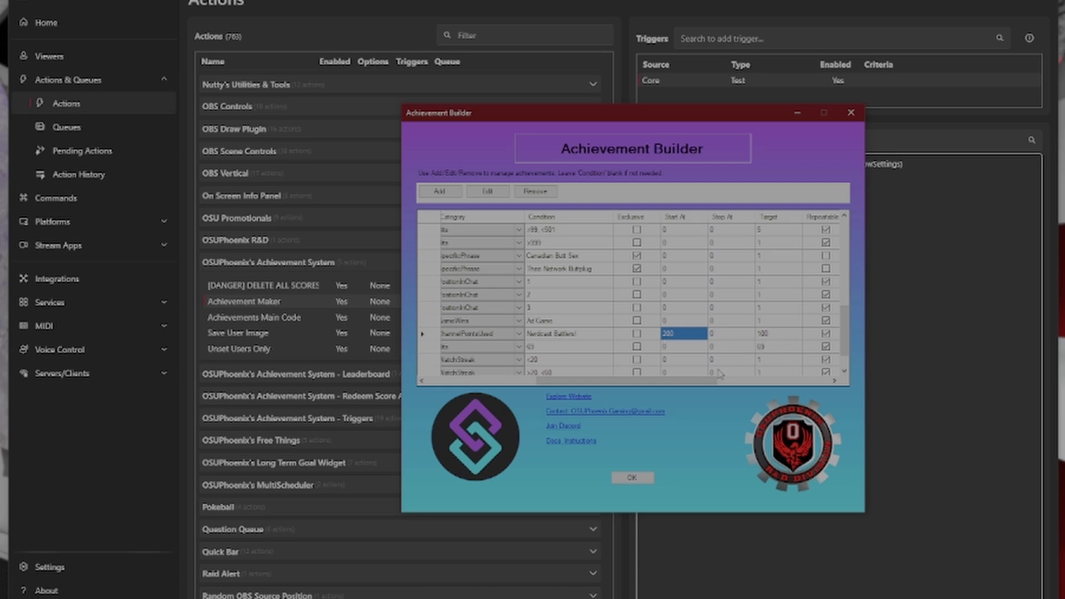
pyautogui.hscroll(5, 720, 373)
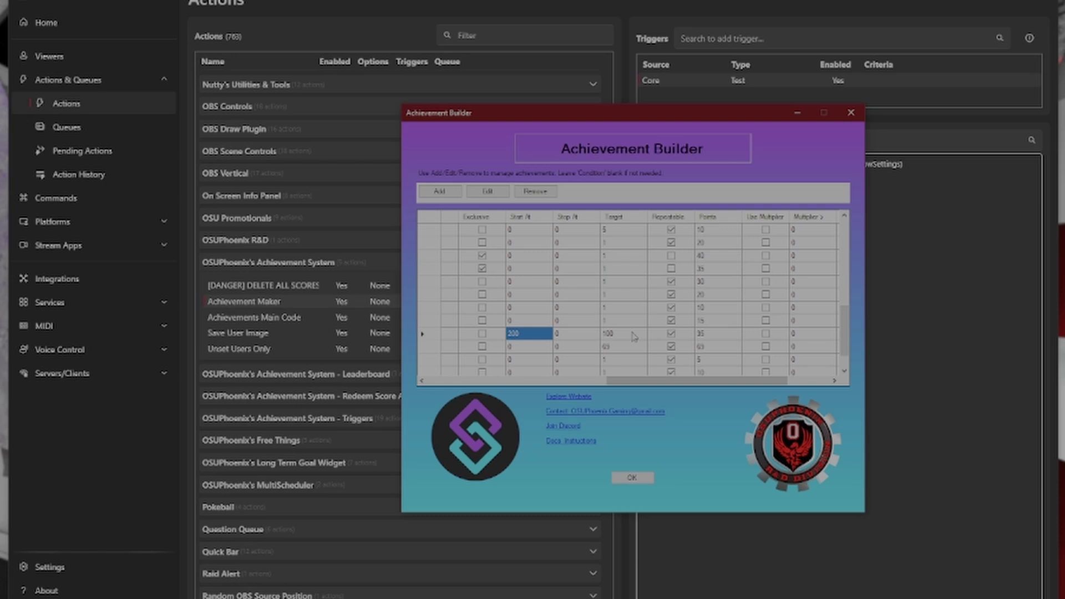
pyautogui.click(629, 336)
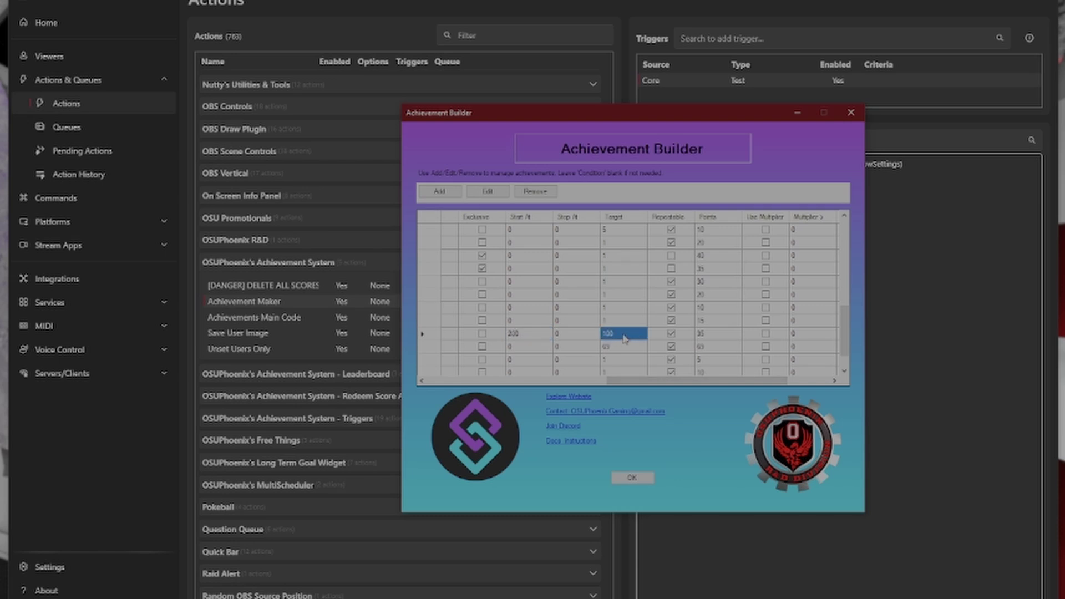
pyautogui.click(558, 331)
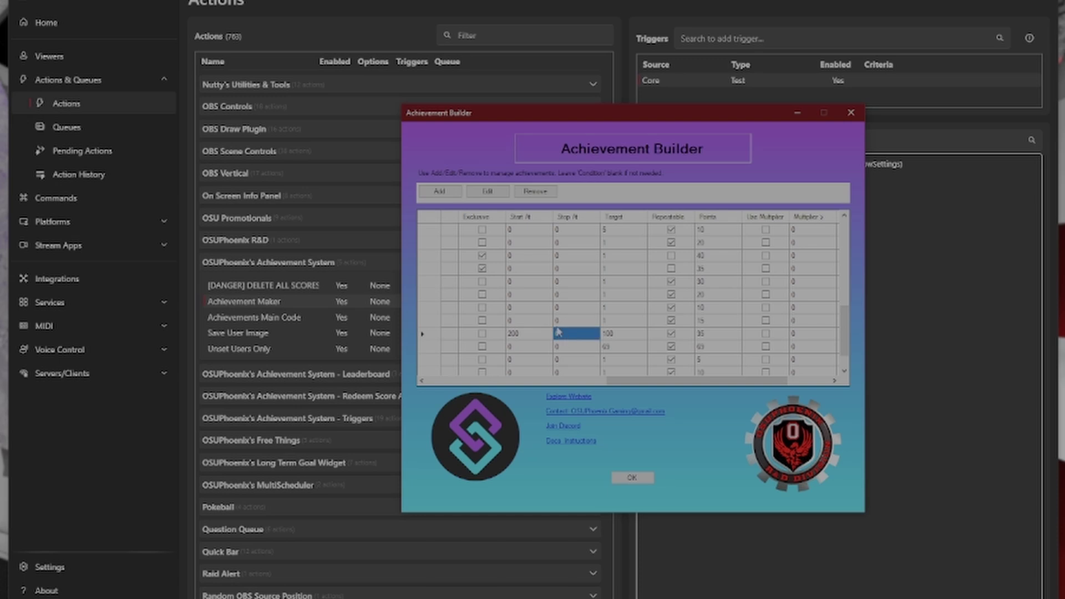
pyautogui.hscroll(2, 591, 294)
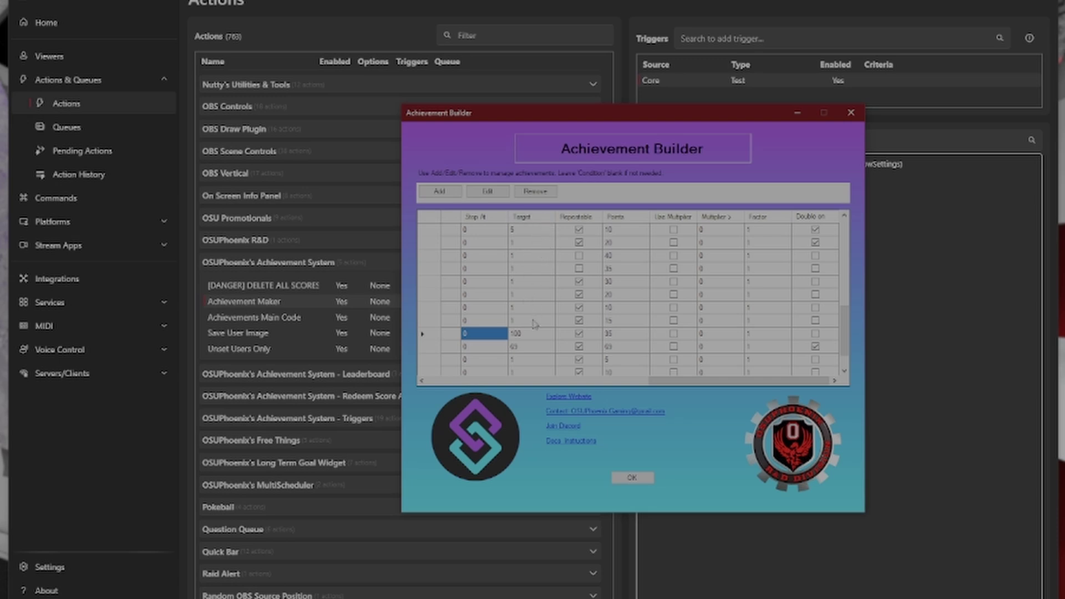
pyautogui.click(518, 335)
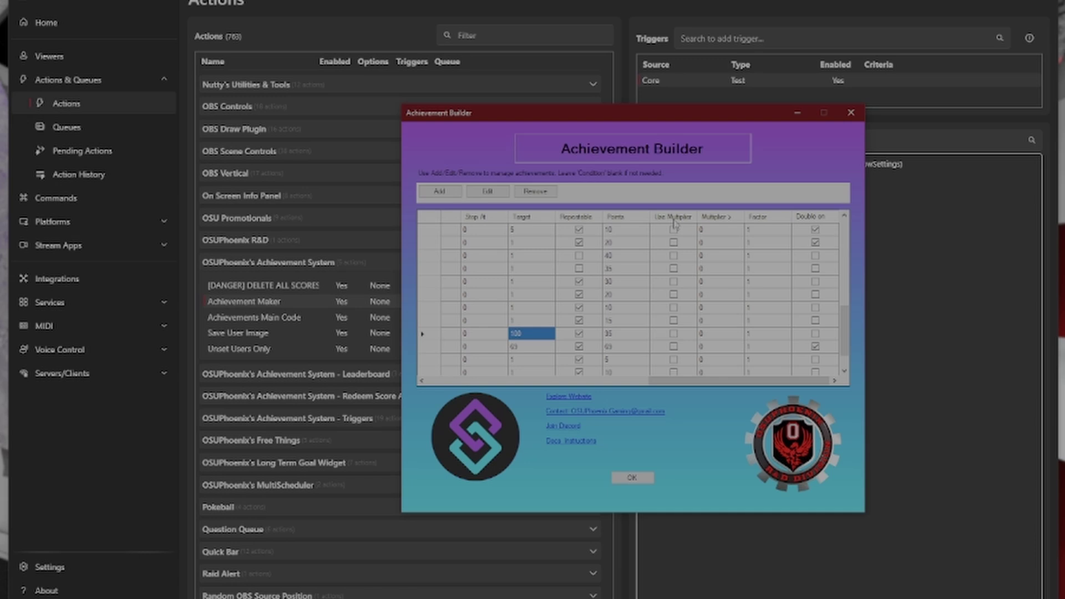
# Examine the multiplier and Factor fields of the Subscriptions achievement for gift bombs above four.
pyautogui.scroll(2, 689, 276)
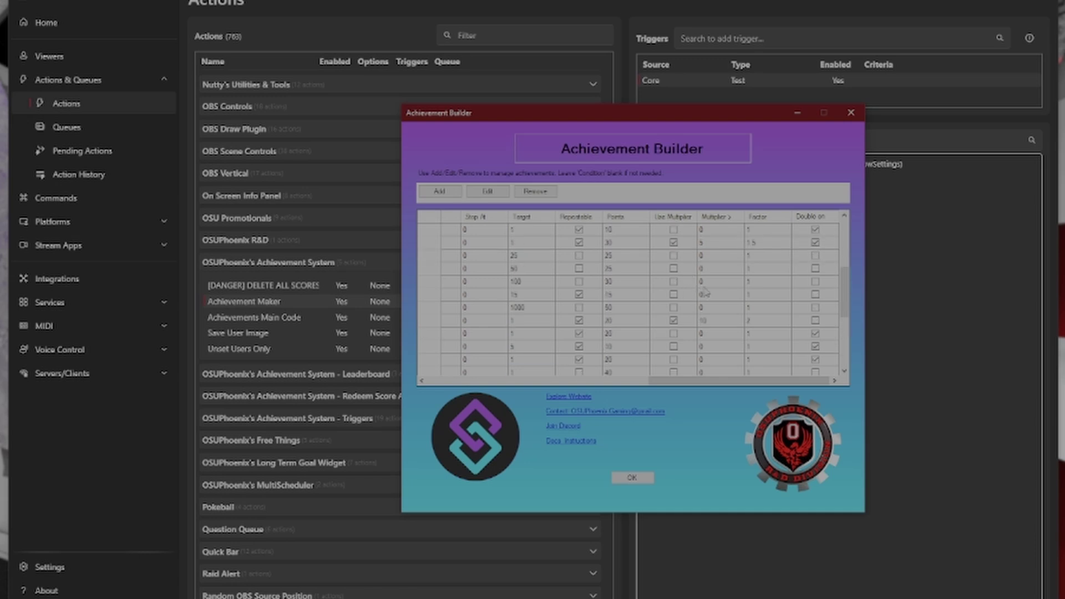
pyautogui.click(708, 247)
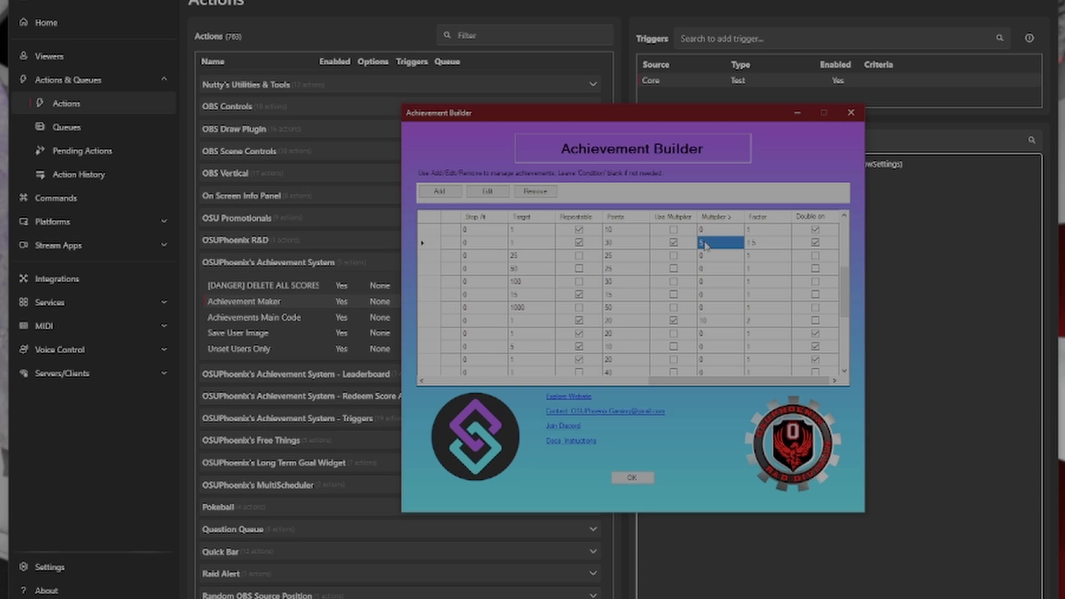
pyautogui.click(764, 240)
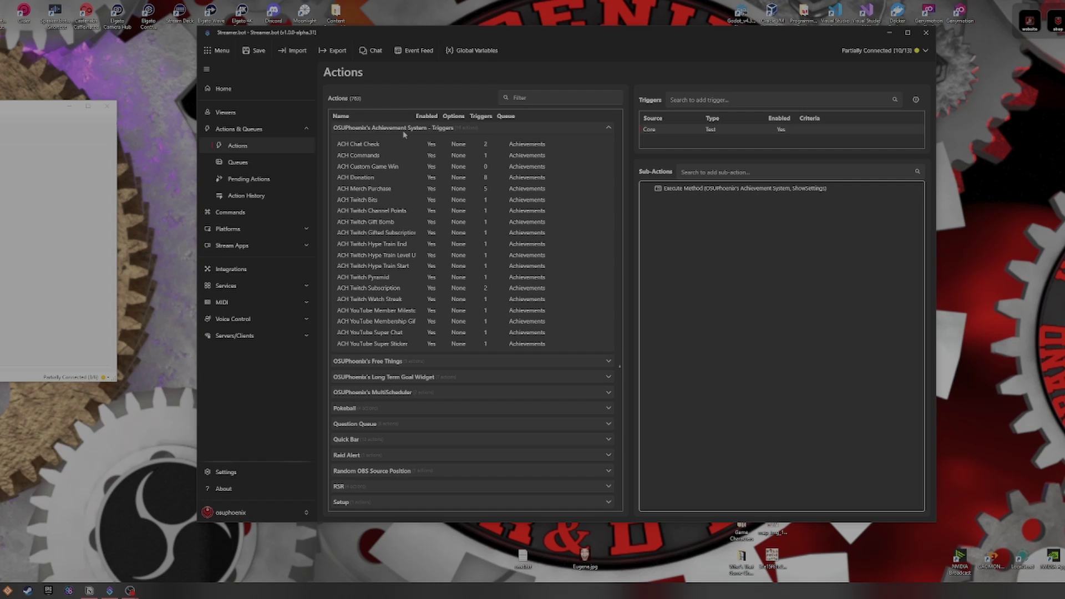
# Review the triggers and sub-actions of the ACH trigger actions from ACH Chat Check to ACH Twitch Gifted Subscription, returning to ACH Chat Check.
pyautogui.click(365, 145)
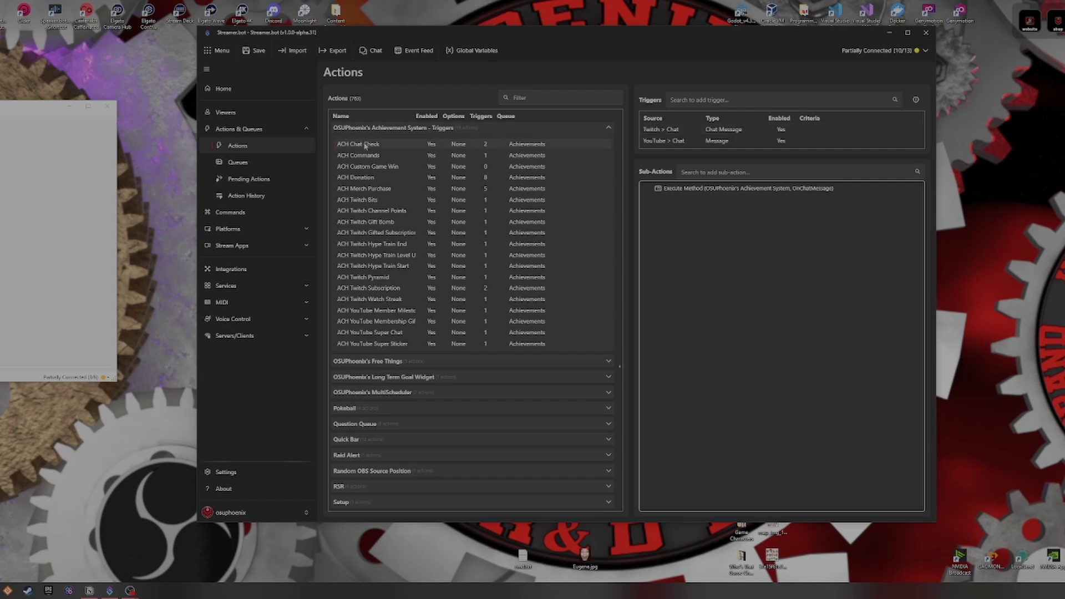
pyautogui.click(369, 155)
pyautogui.click(369, 168)
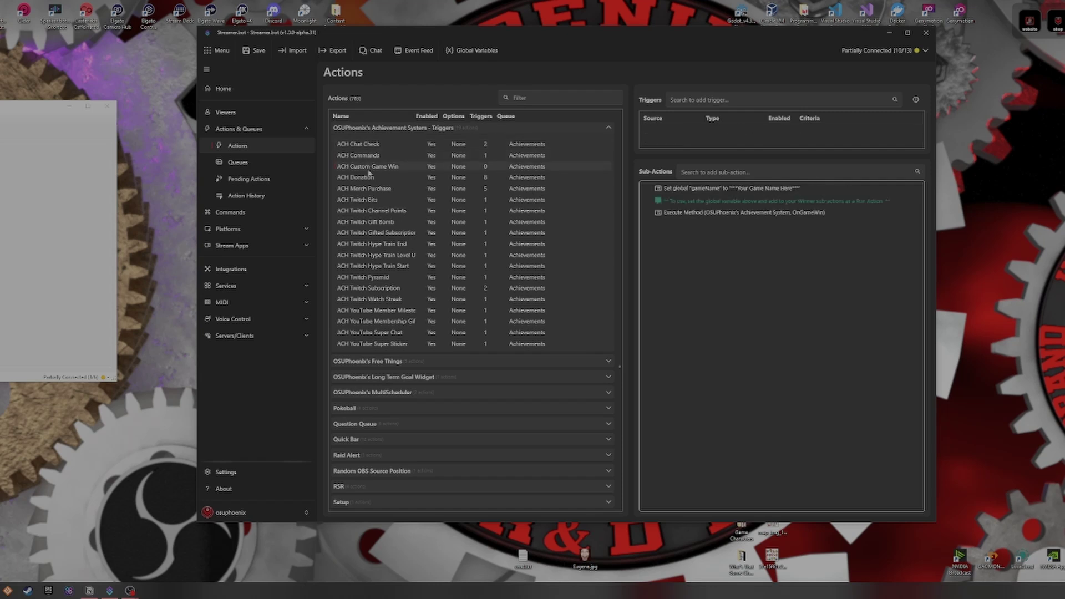
pyautogui.click(367, 178)
pyautogui.click(370, 190)
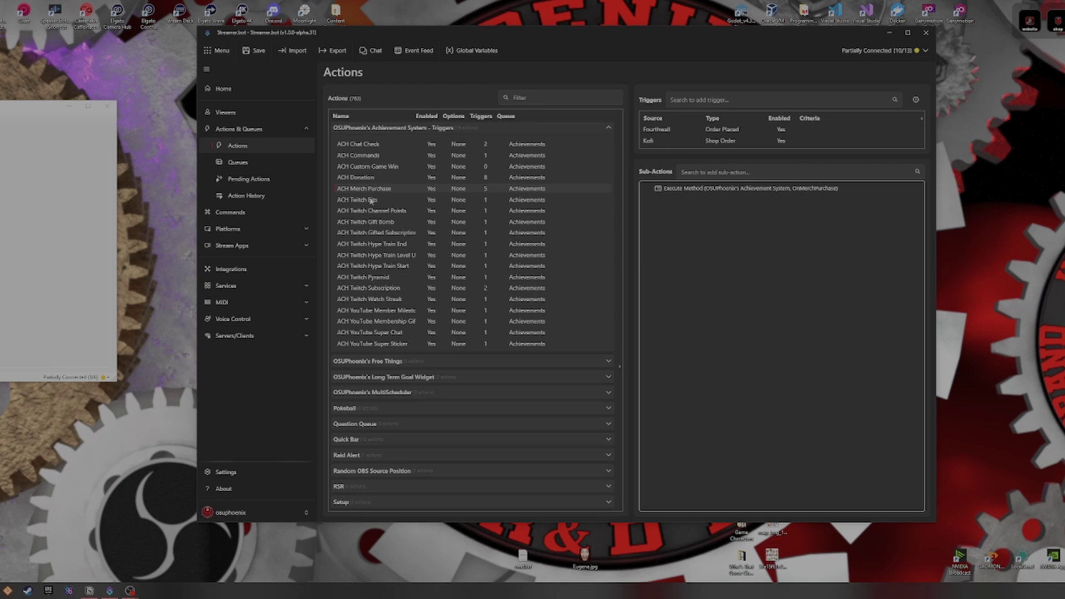
pyautogui.click(370, 210)
pyautogui.click(378, 232)
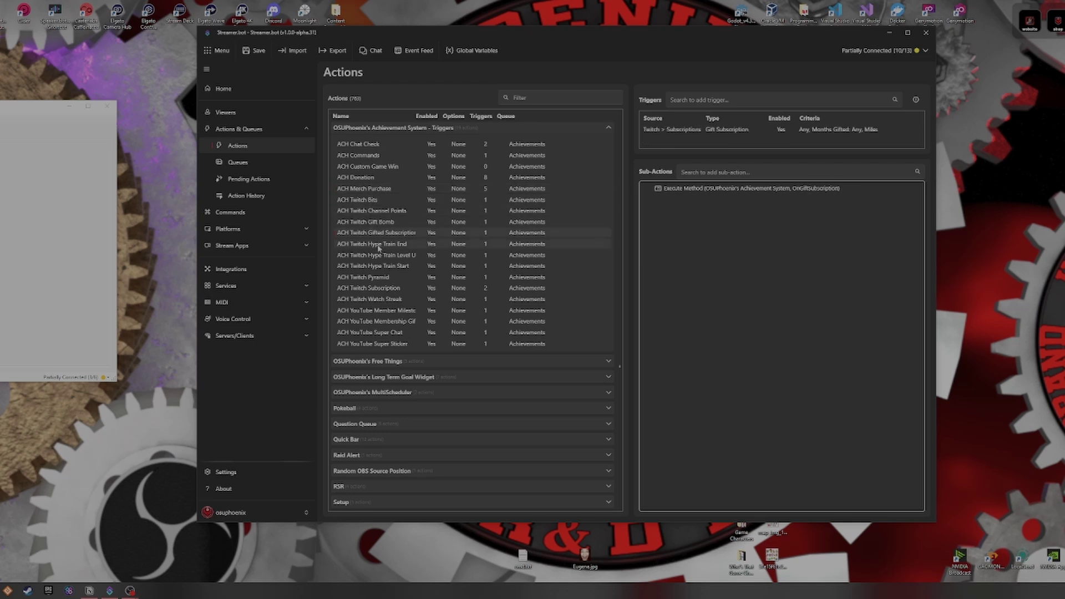
pyautogui.click(366, 145)
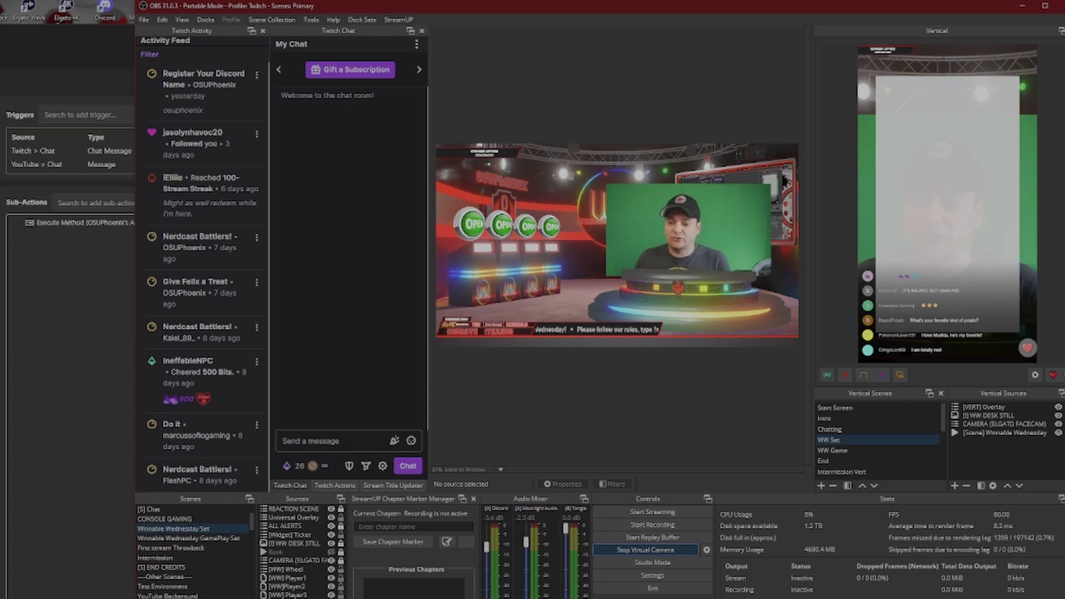
# Switch to OBS and send "hello there" in the Twitch chat to test the chat achievements.
pyautogui.click(327, 436)
pyautogui.write('hello there')
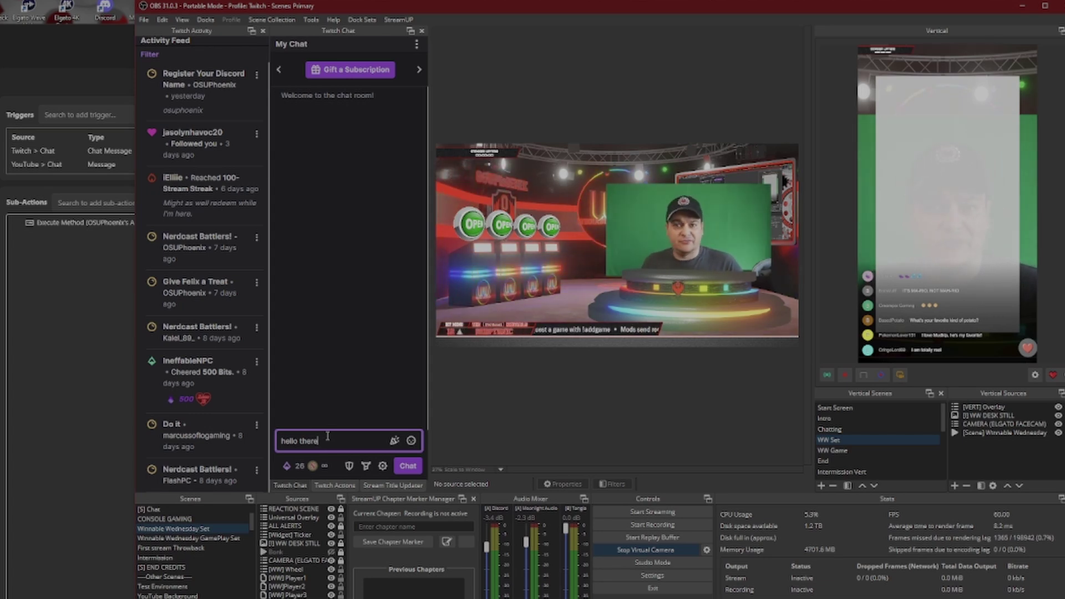
pyautogui.press('Return')
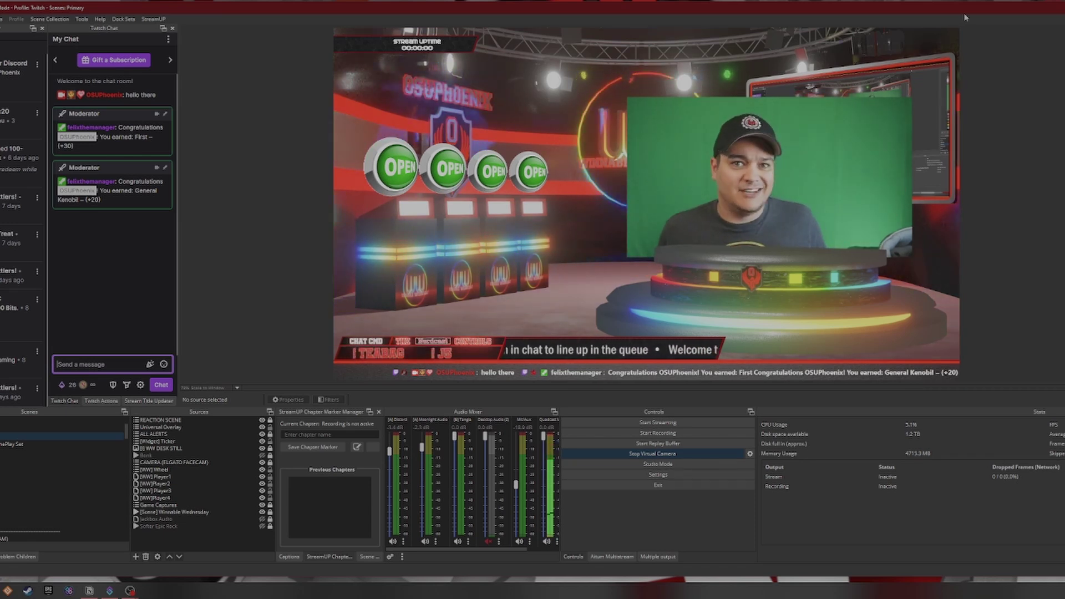
# Send "Hello there" in the Twitch chat as a second test message.
pyautogui.click(111, 357)
pyautogui.write('Hello there')
pyautogui.press('Return')
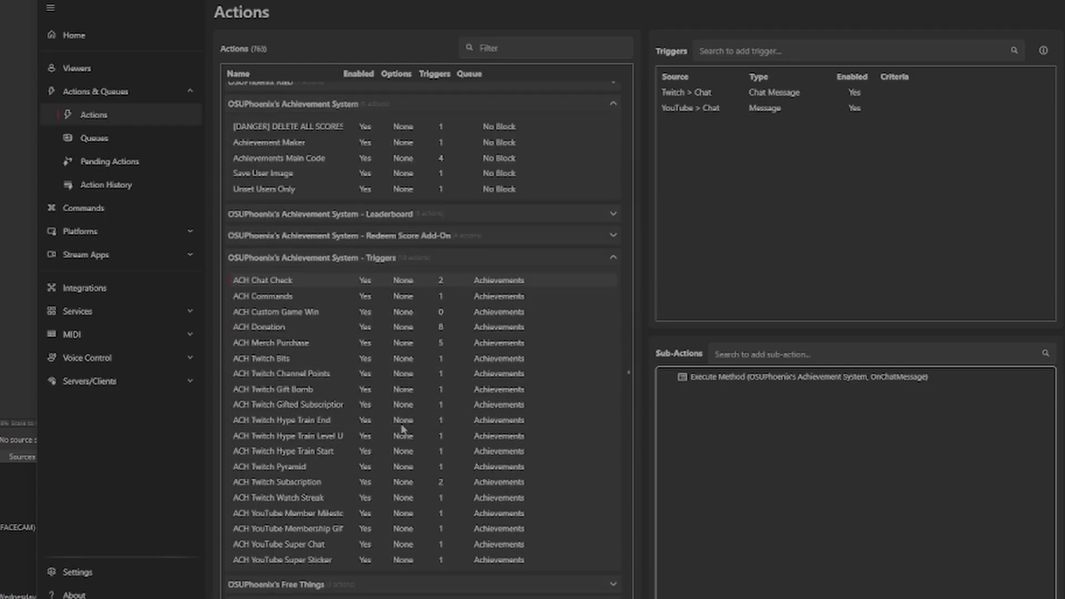
# Back in Streamer.bot, add a Run Action sub-action for Achievement OBS display to the ACH Chat Check action.
pyautogui.scroll(-1, 456, 372)
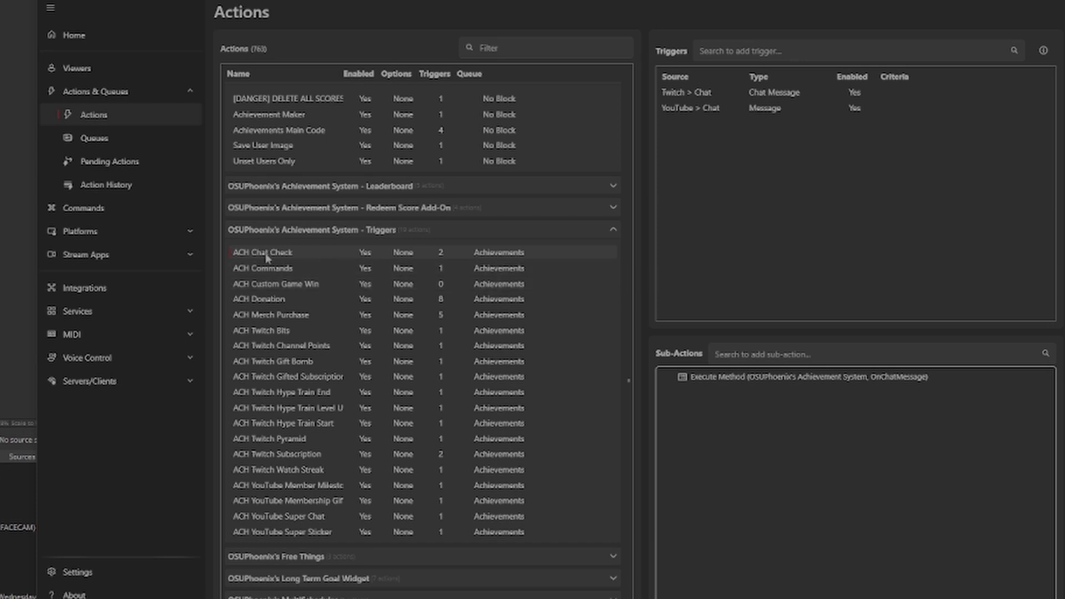
pyautogui.rightClick(698, 398)
pyautogui.moveTo(721, 500)
pyautogui.moveTo(832, 241)
pyautogui.moveTo(956, 289)
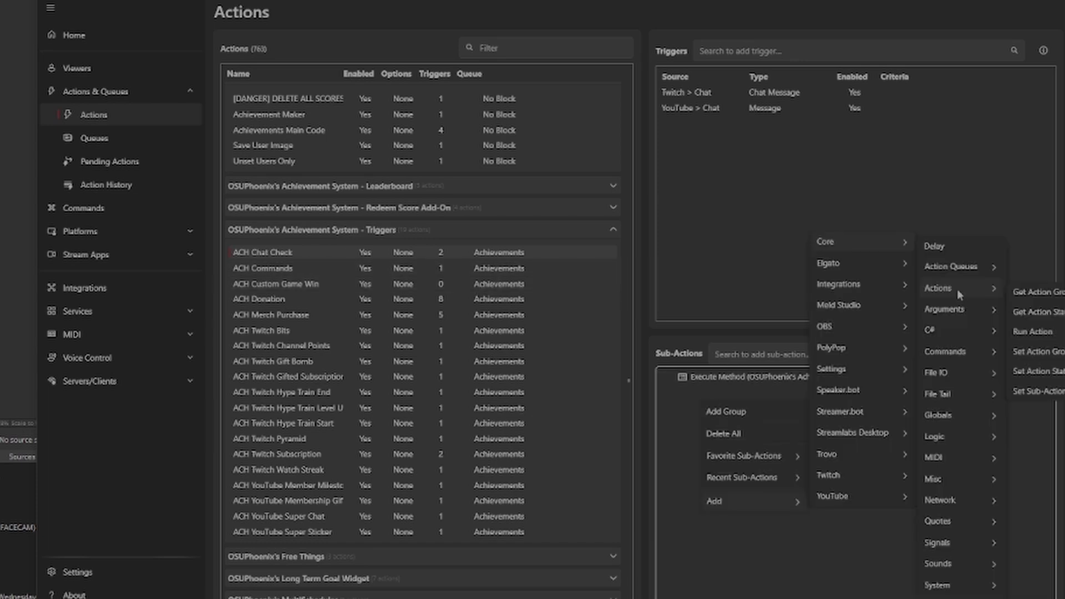
pyautogui.click(1043, 335)
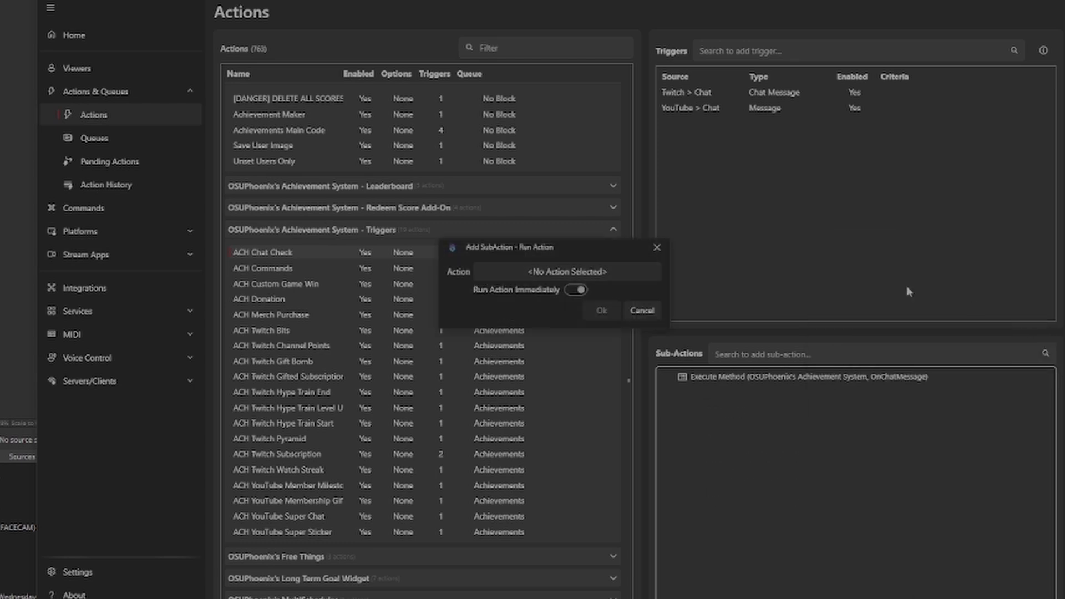
pyautogui.click(631, 272)
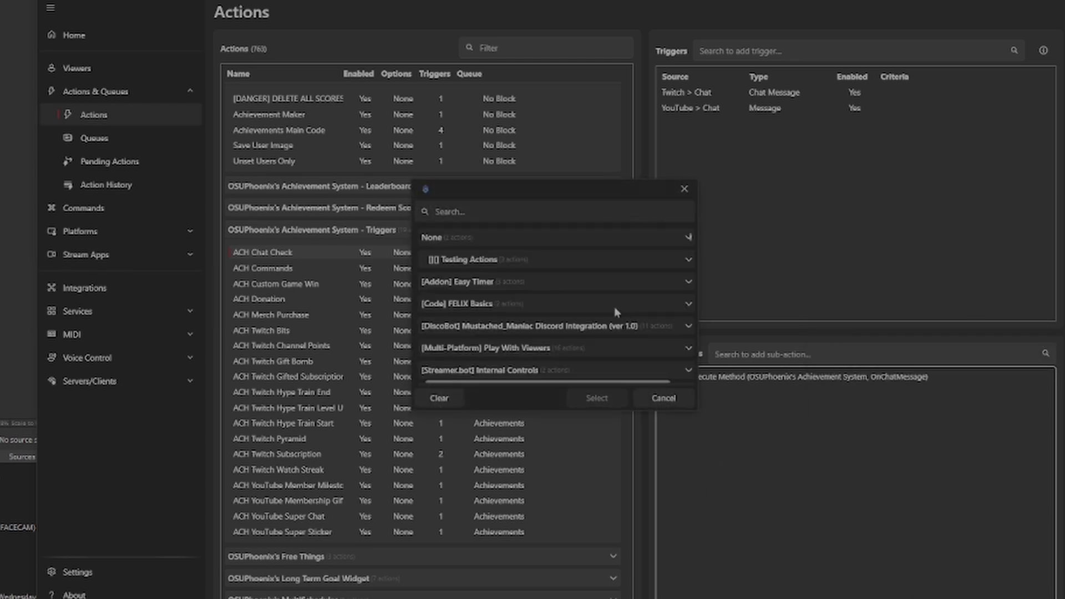
pyautogui.scroll(-3, 614, 312)
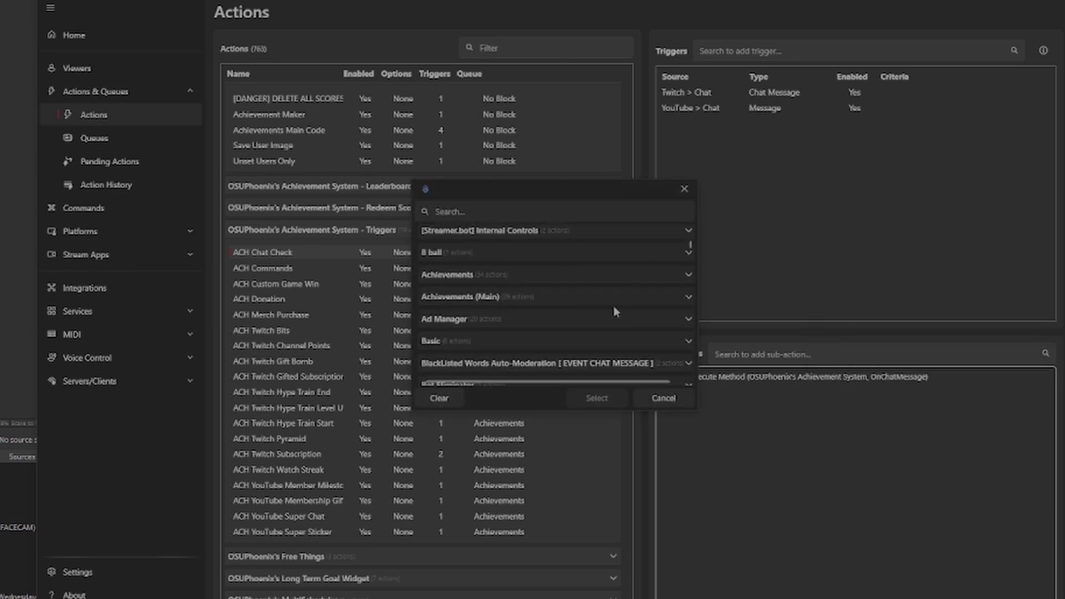
pyautogui.click(614, 305)
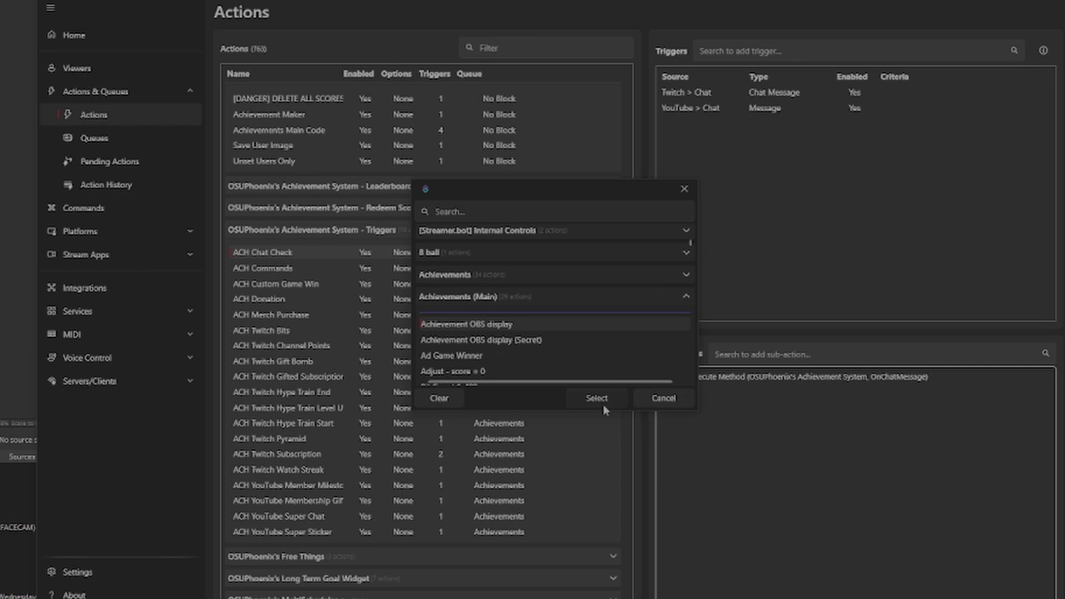
pyautogui.click(599, 399)
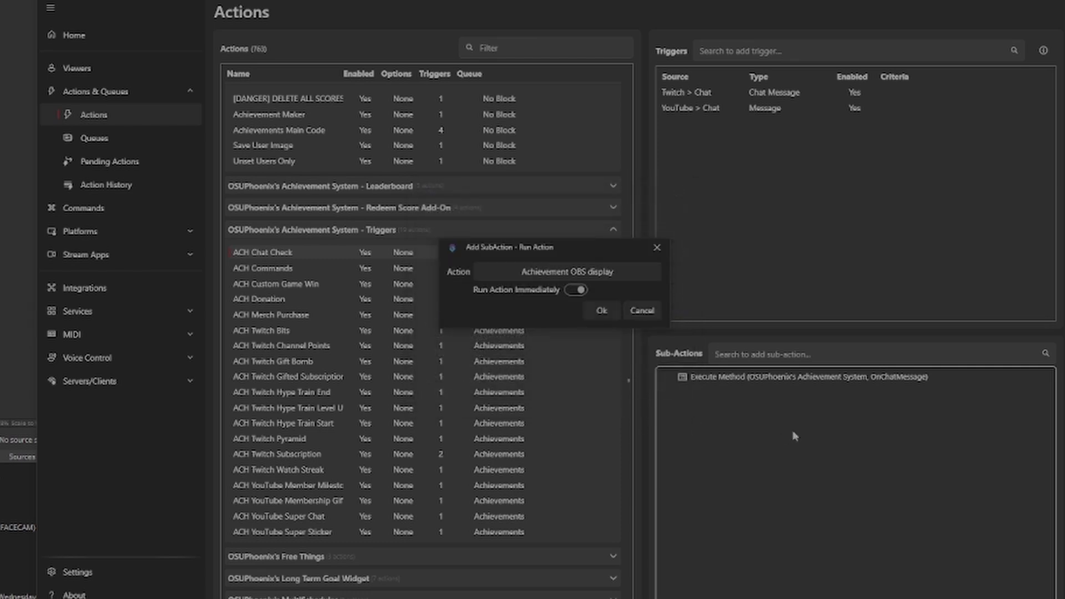
pyautogui.click(602, 311)
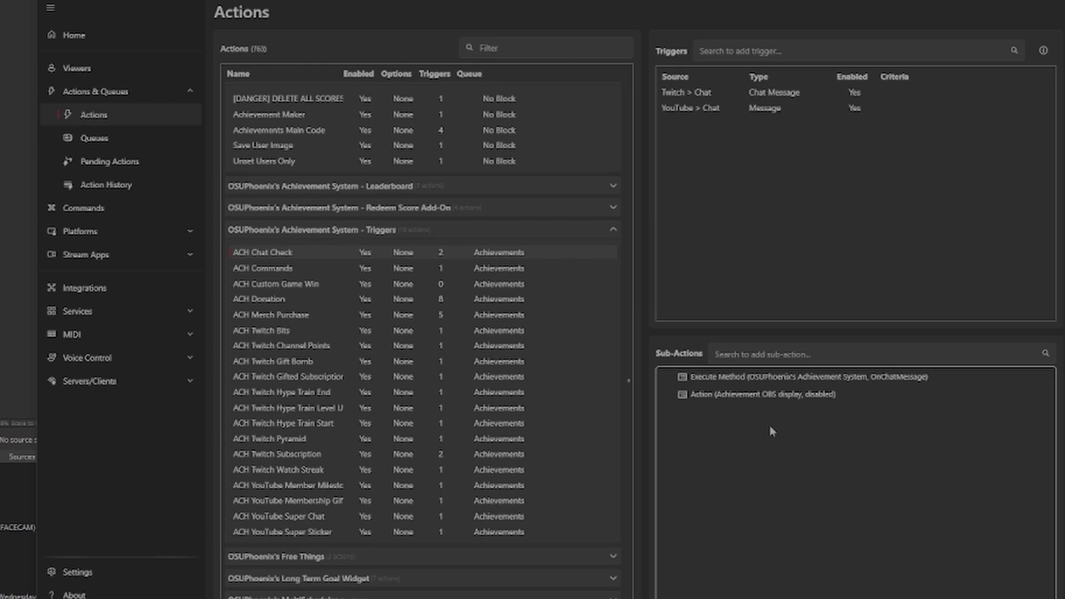
# Add an OBS Set Source Visibility State sub-action that sets CAMERA (ELGATO FACECAM) in Winnable Wednesday Set to Hidden.
pyautogui.rightClick(691, 402)
pyautogui.moveTo(706, 500)
pyautogui.moveTo(816, 325)
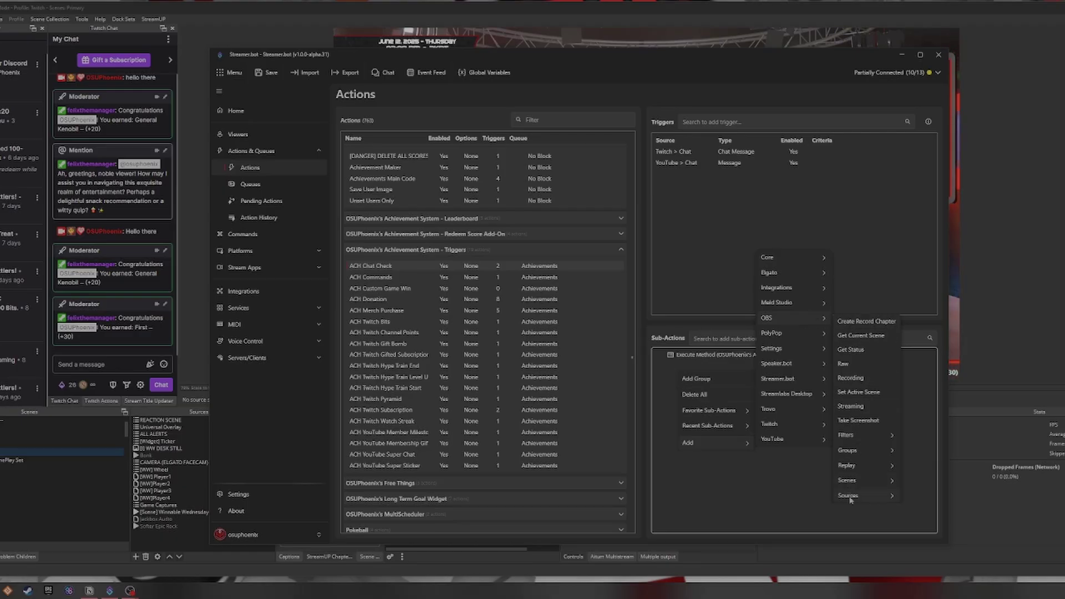
pyautogui.moveTo(851, 499)
pyautogui.click(926, 493)
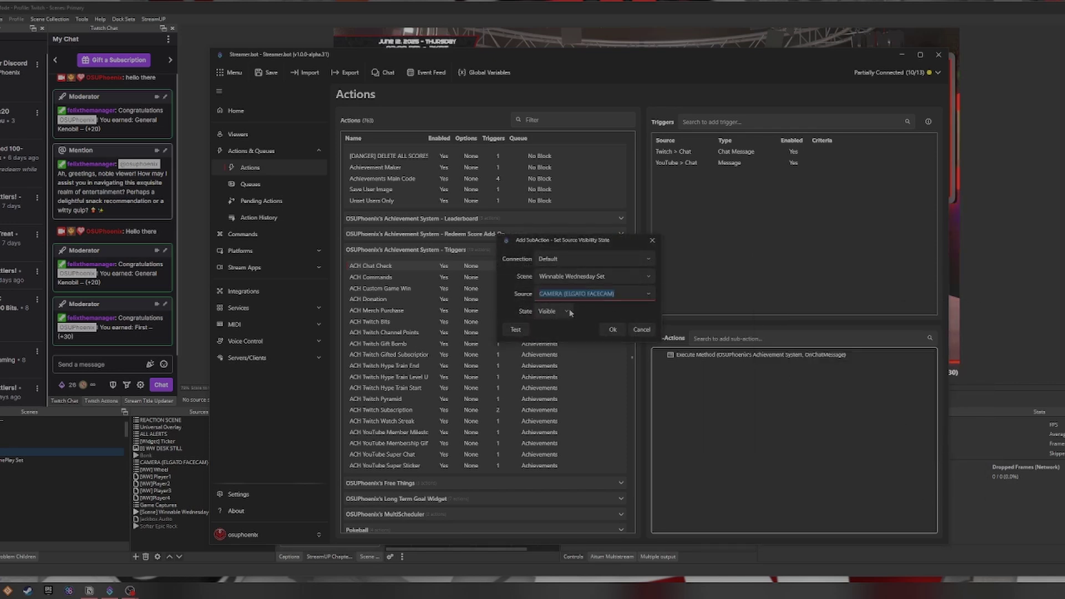
pyautogui.click(555, 311)
pyautogui.click(551, 344)
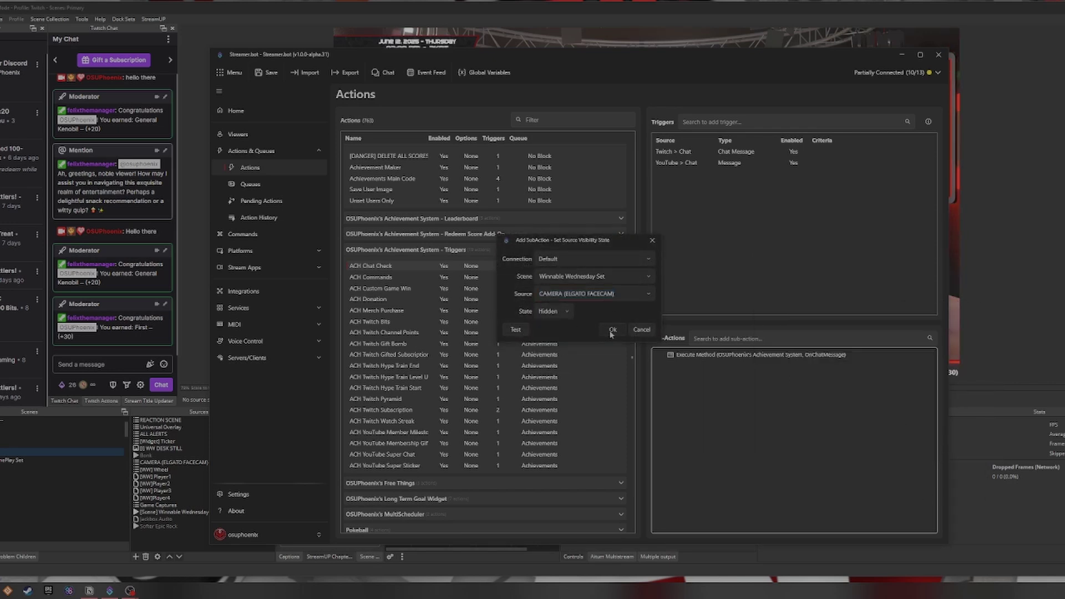
pyautogui.click(611, 330)
# Duplicate the hidden camera sub-action, set the copy's state to Visible, and duplicate the 100 ms delay sub-action.
pyautogui.rightClick(758, 372)
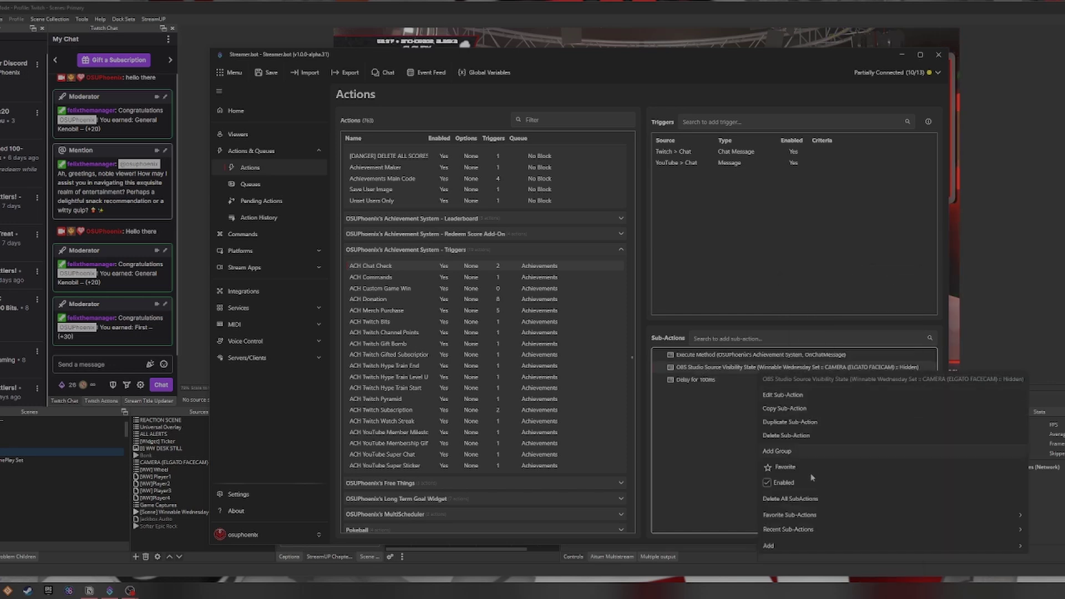
pyautogui.click(803, 422)
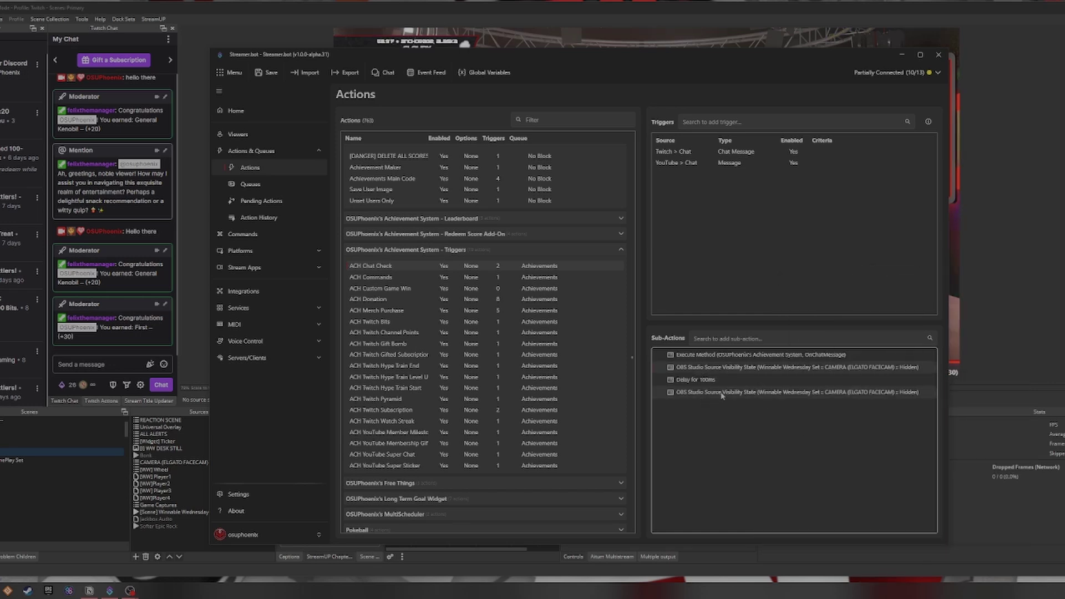
pyautogui.doubleClick(722, 392)
pyautogui.click(555, 311)
pyautogui.click(551, 327)
pyautogui.click(612, 331)
pyautogui.rightClick(709, 382)
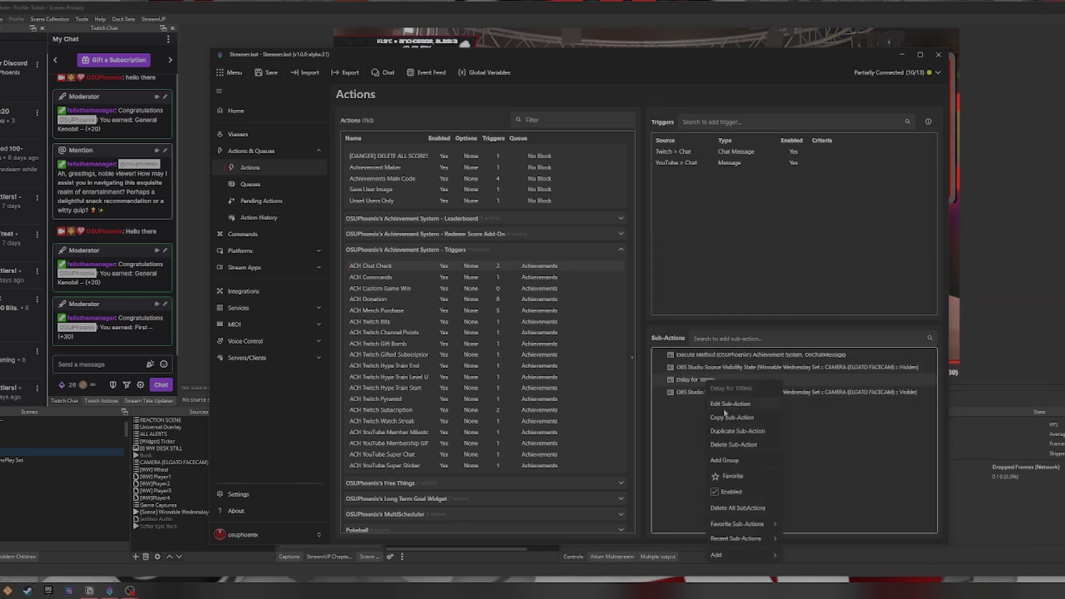
pyautogui.click(741, 432)
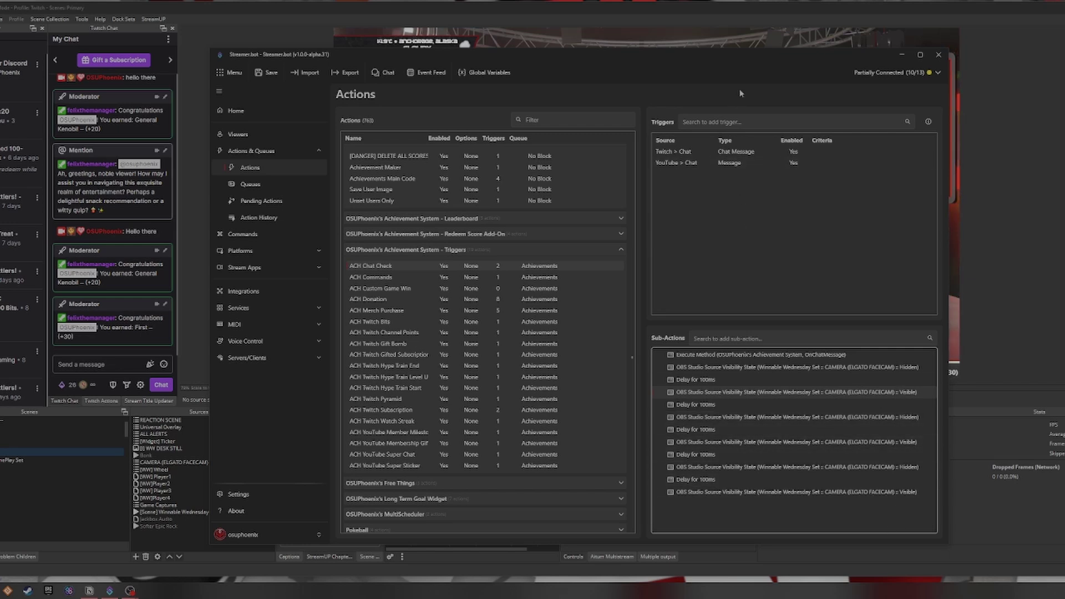
# Fire the test trigger of the Unset Users Only action and reselect the ACH Chat Check action.
pyautogui.click(428, 191)
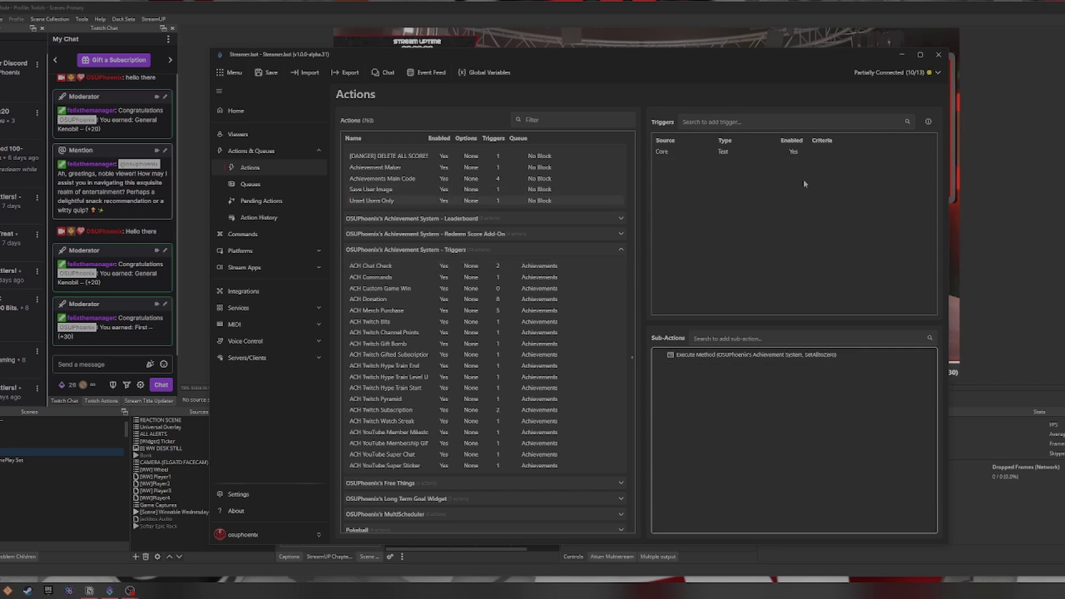
pyautogui.rightClick(713, 153)
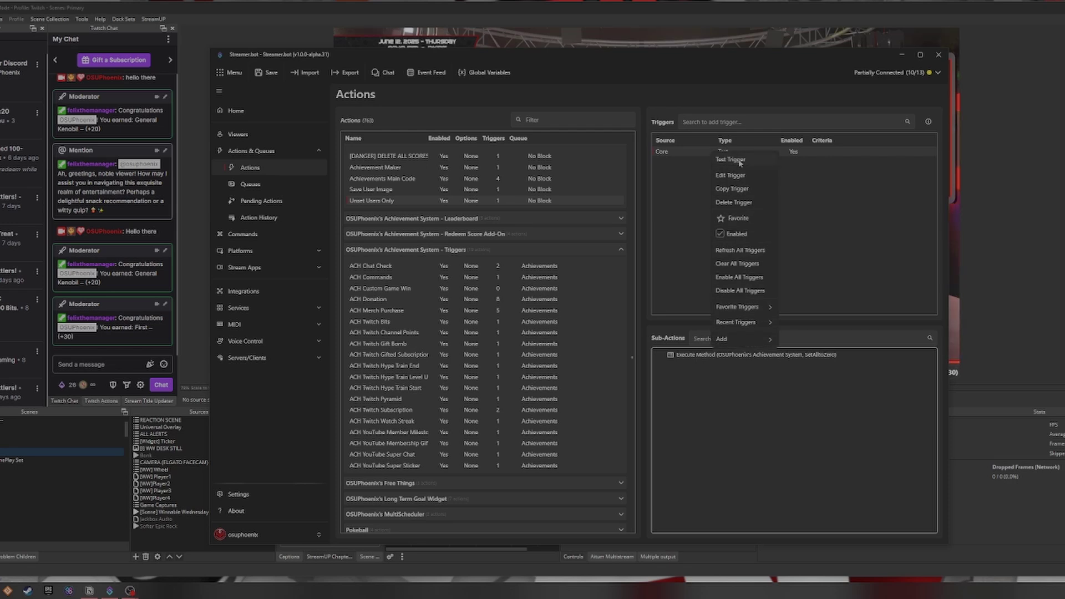
pyautogui.click(371, 266)
# Add a Global (Get) sub-action reading the non-persisted variable ACH_Trig into destination variable token with default value False.
pyautogui.rightClick(691, 426)
pyautogui.moveTo(727, 497)
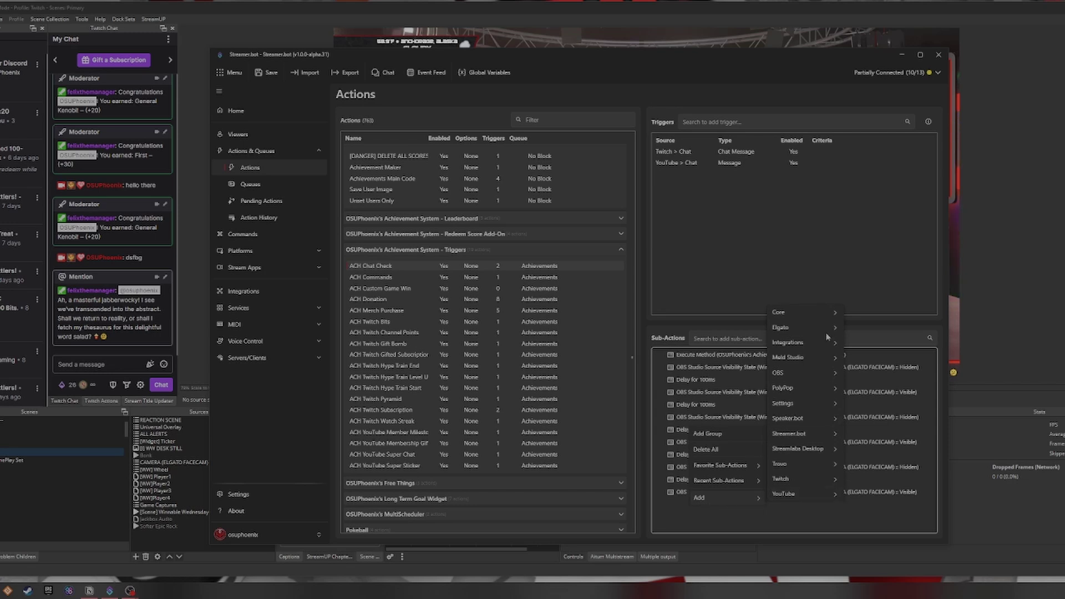
pyautogui.moveTo(811, 318)
pyautogui.moveTo(858, 128)
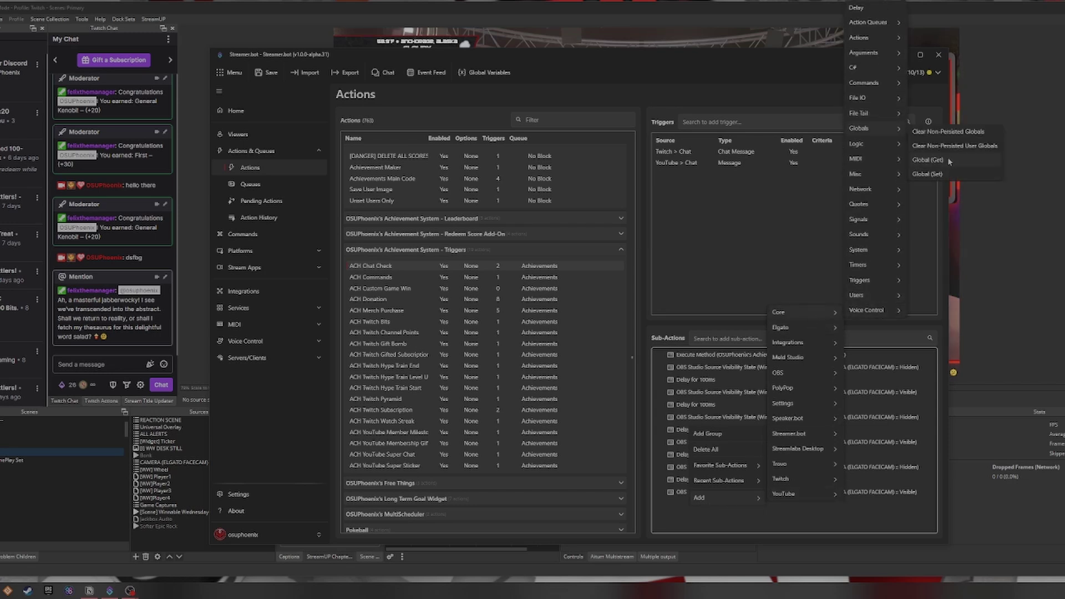
pyautogui.click(927, 160)
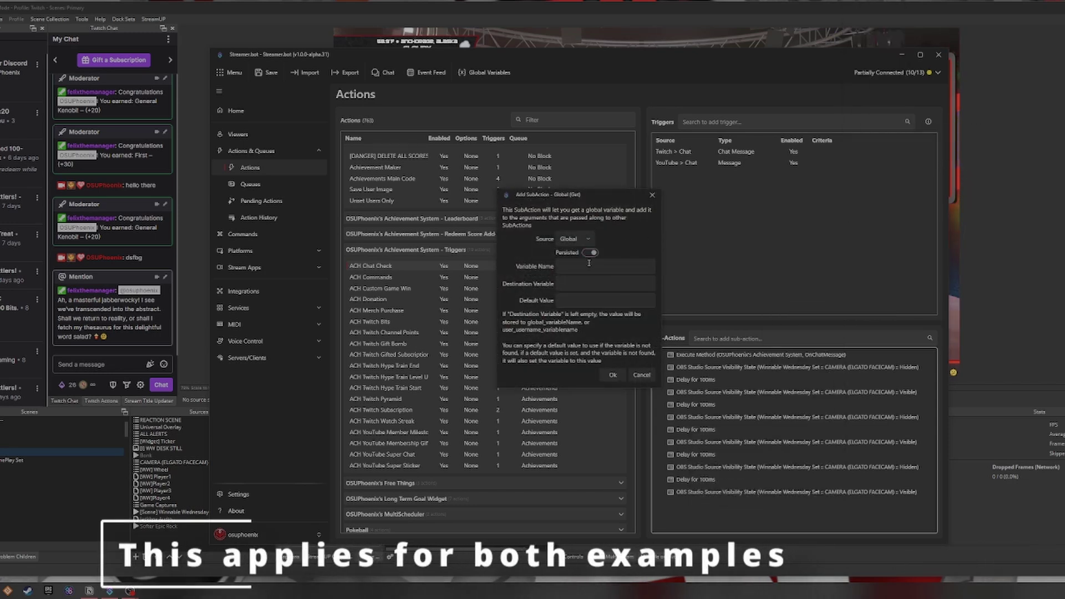
pyautogui.click(590, 266)
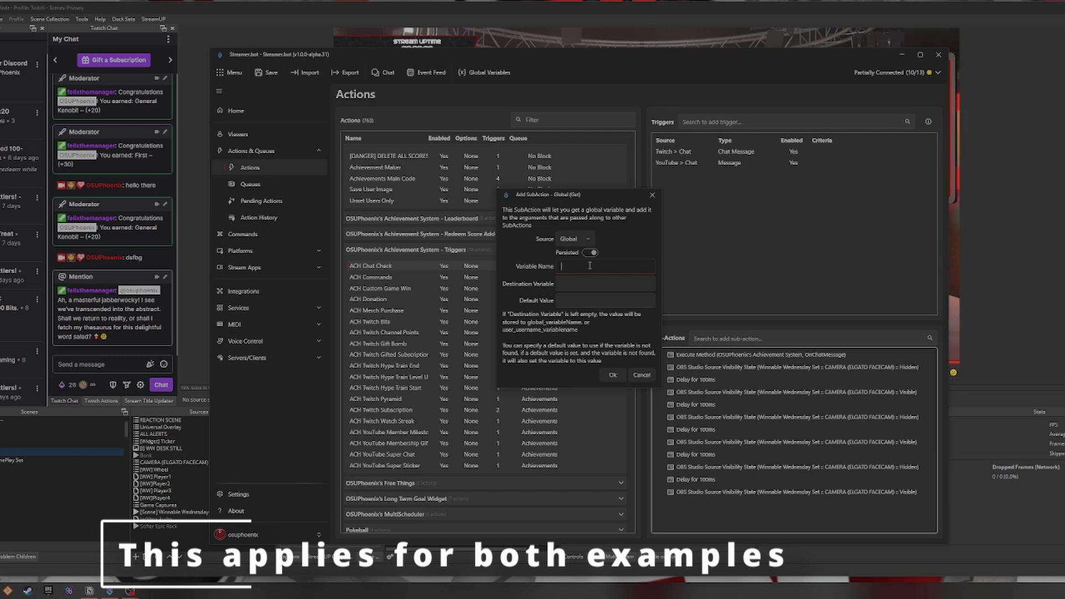
pyautogui.write('ACH_Trig')
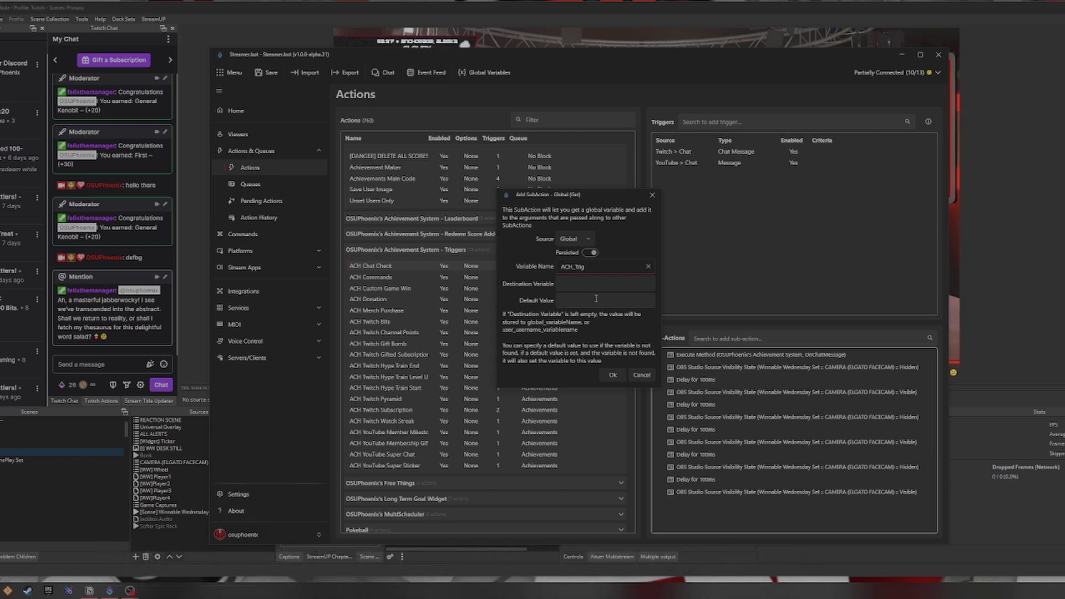
pyautogui.click(597, 285)
pyautogui.write('token')
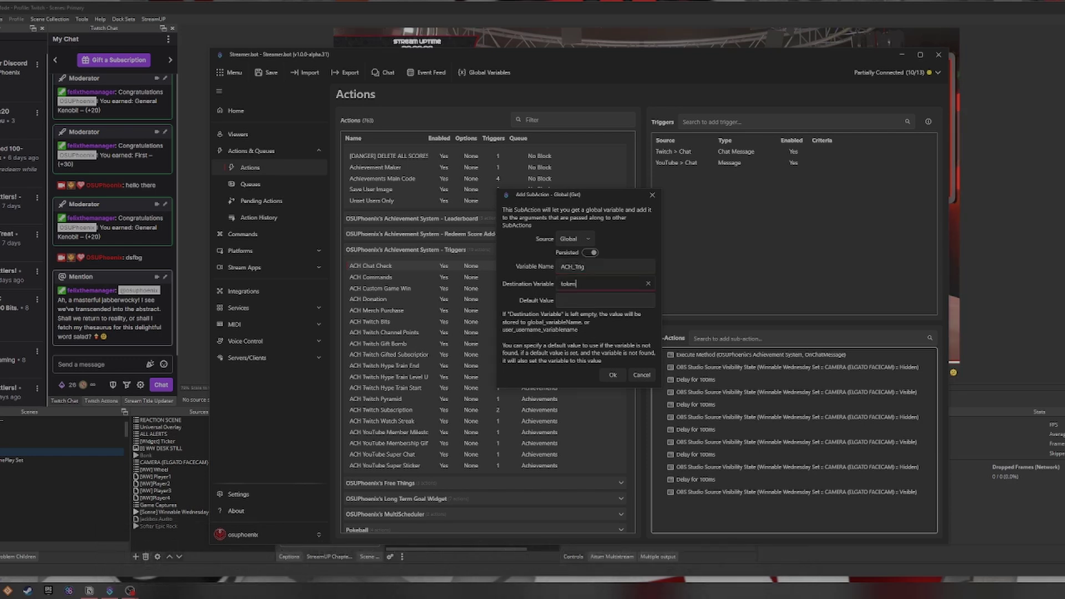
pyautogui.click(607, 305)
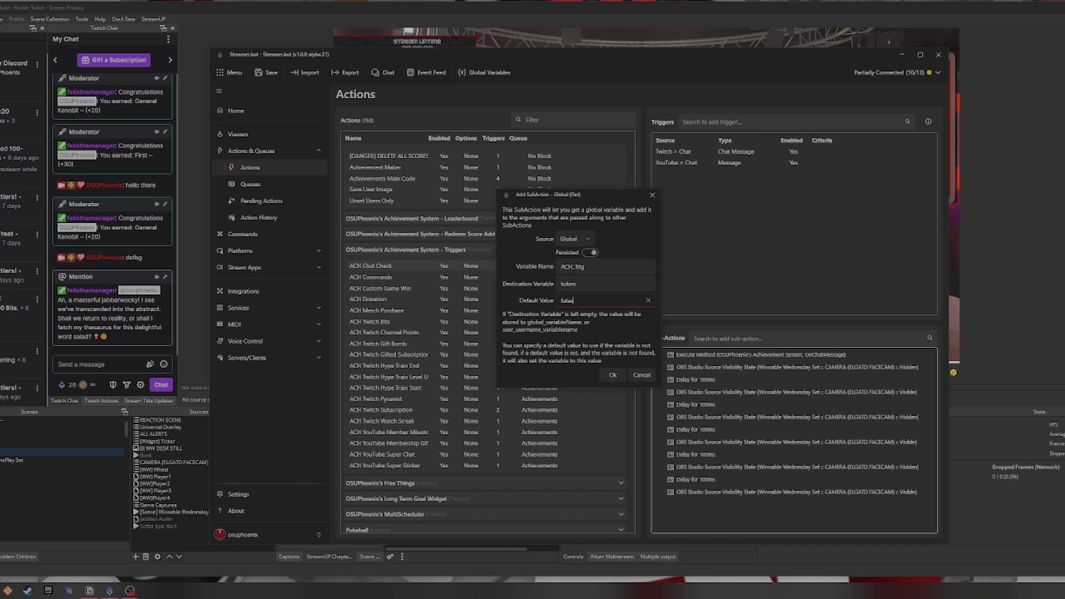
pyautogui.press('Return')
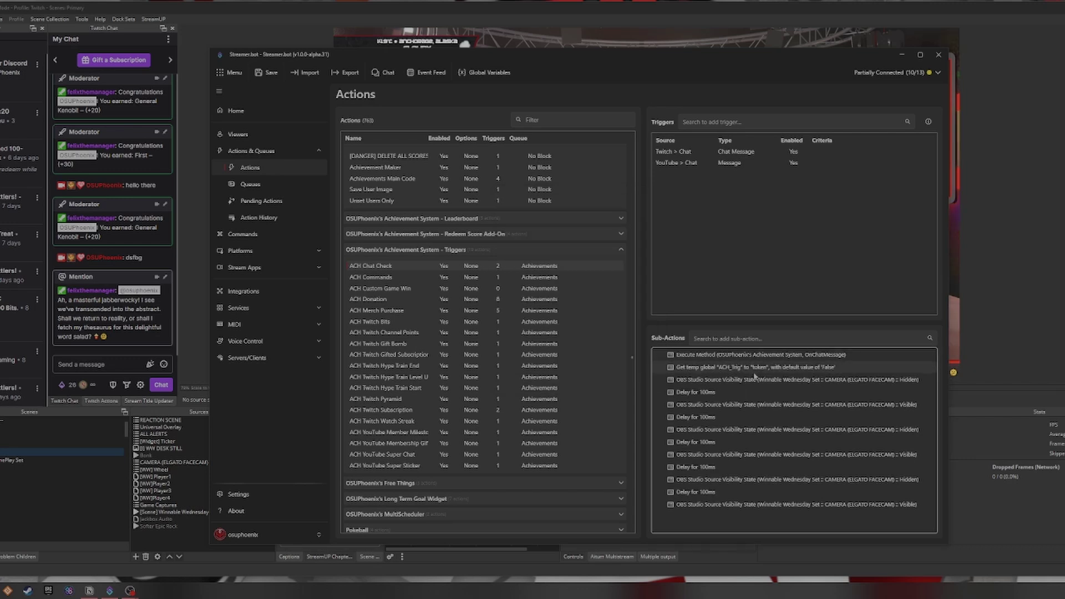
# Add an If/Else sub-action checking whether token equals "false" and place it directly below the Global (Get) sub-action.
pyautogui.rightClick(683, 529)
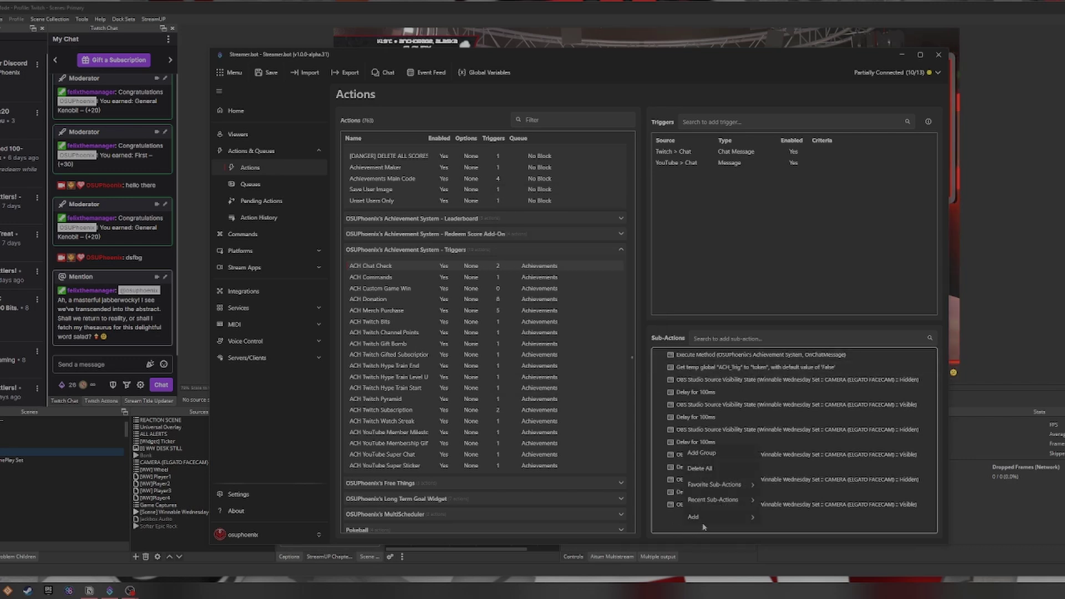
pyautogui.moveTo(706, 519)
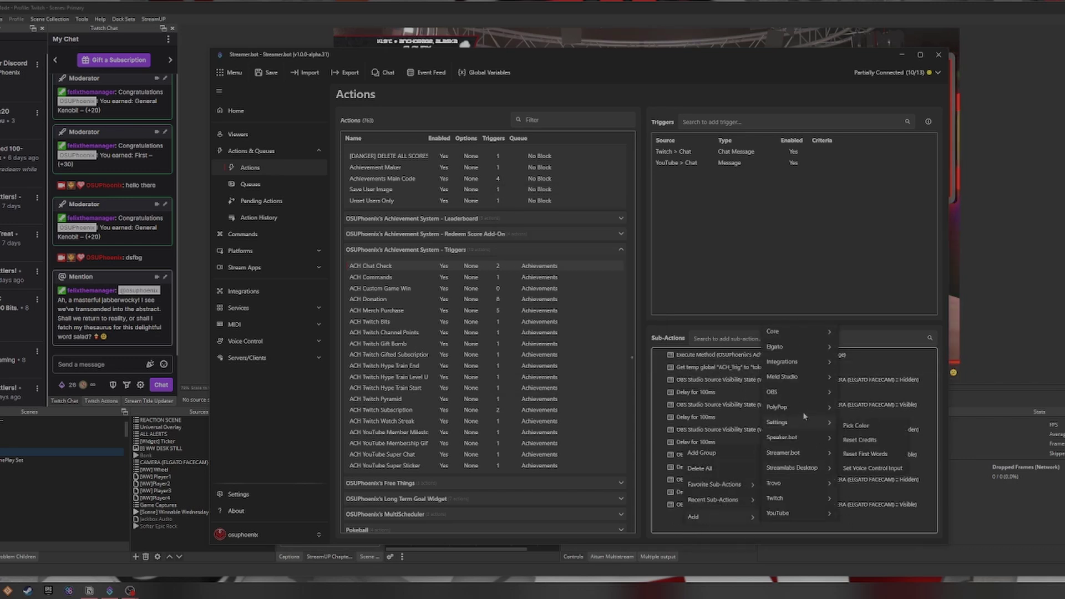
pyautogui.moveTo(796, 396)
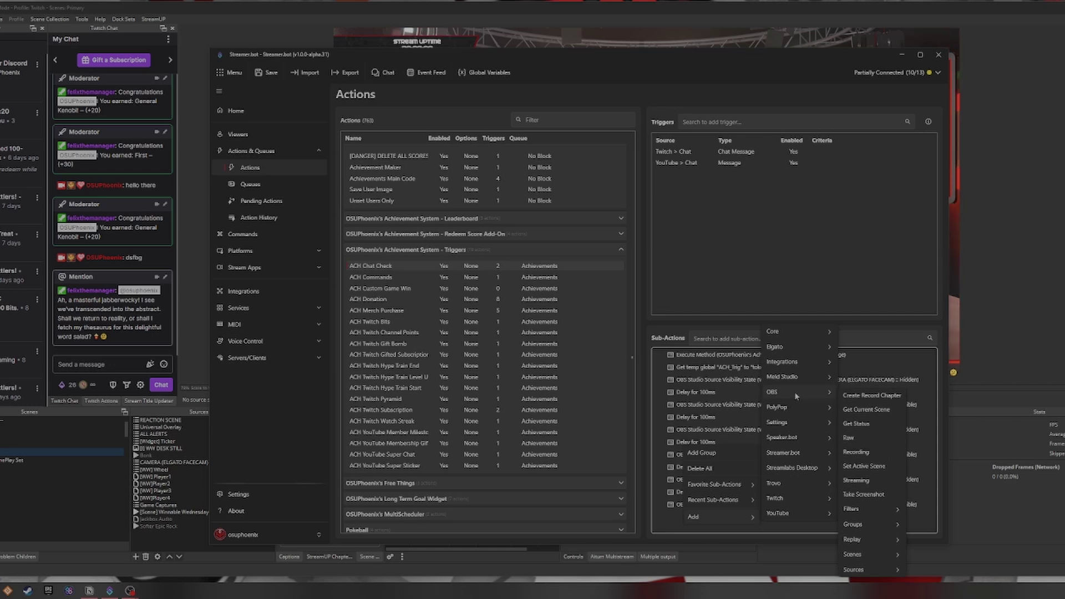
pyautogui.moveTo(794, 333)
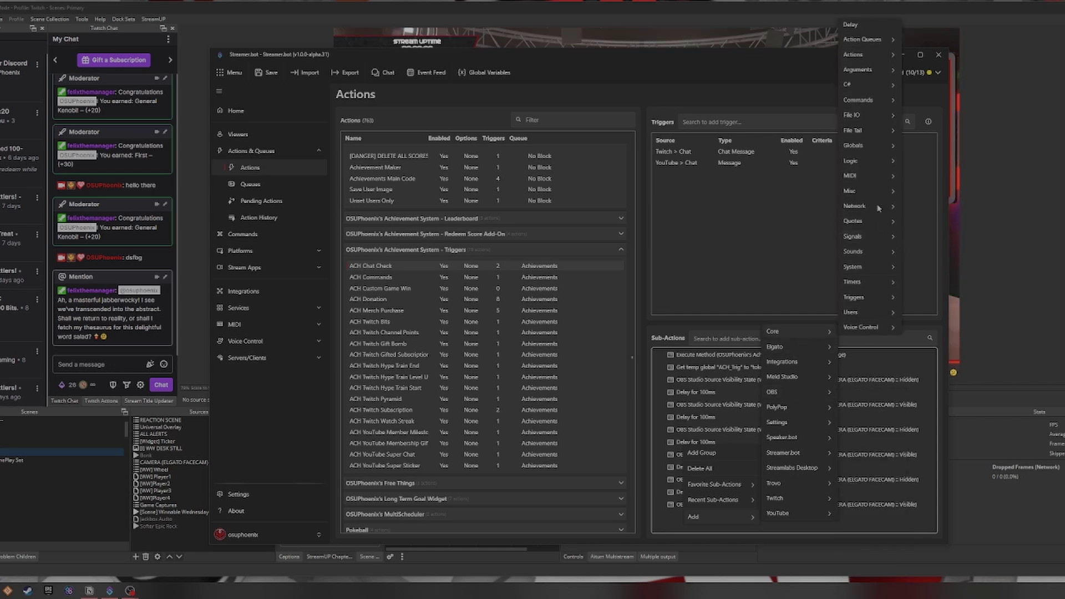
pyautogui.moveTo(854, 161)
pyautogui.click(926, 161)
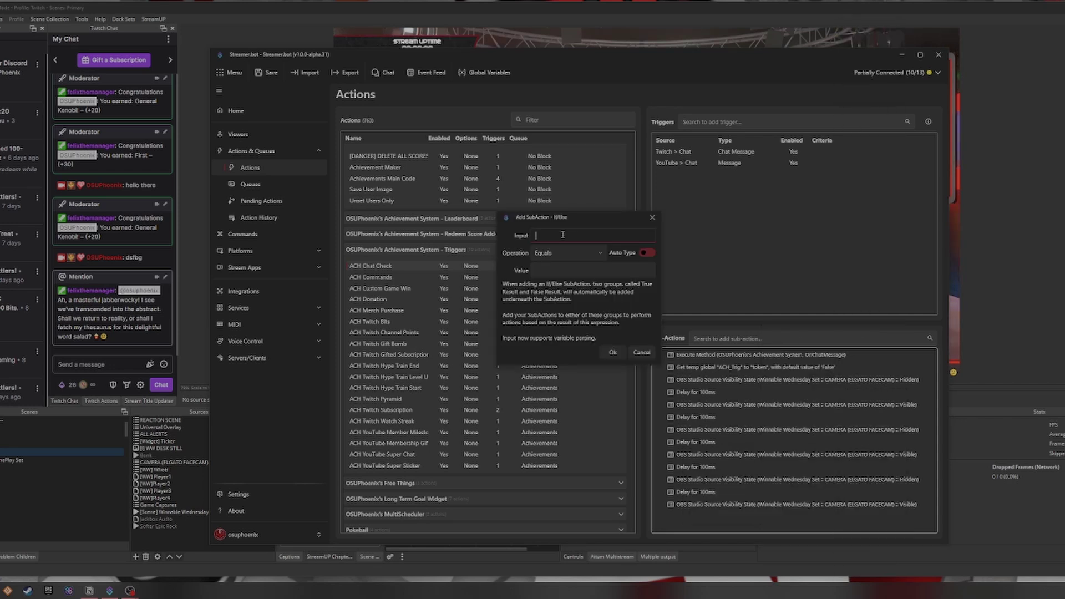
pyautogui.write('token')
pyautogui.click(576, 270)
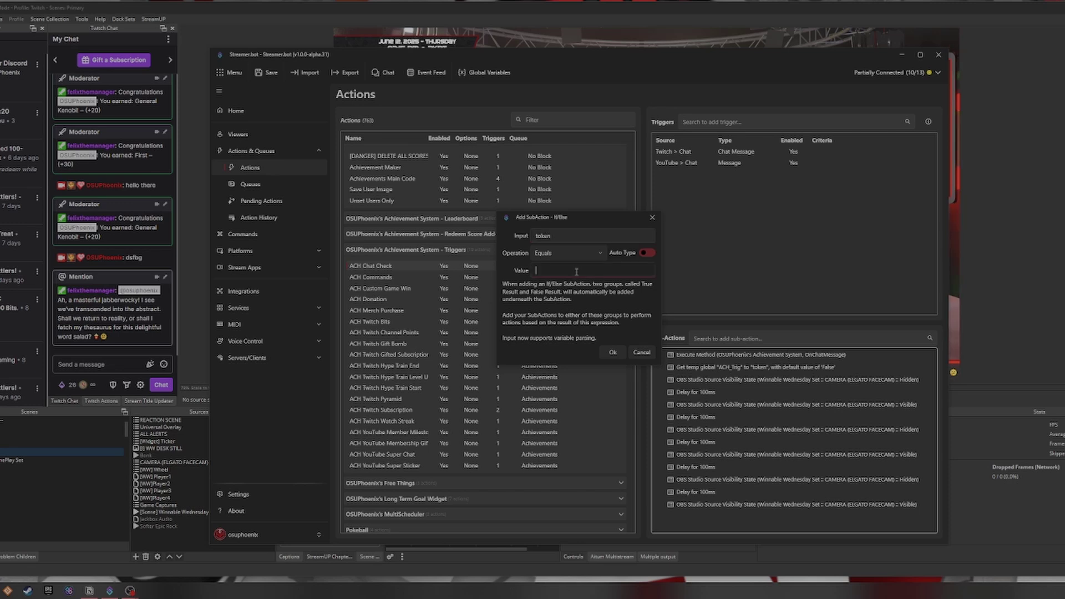
pyautogui.write('false')
pyautogui.press('Return')
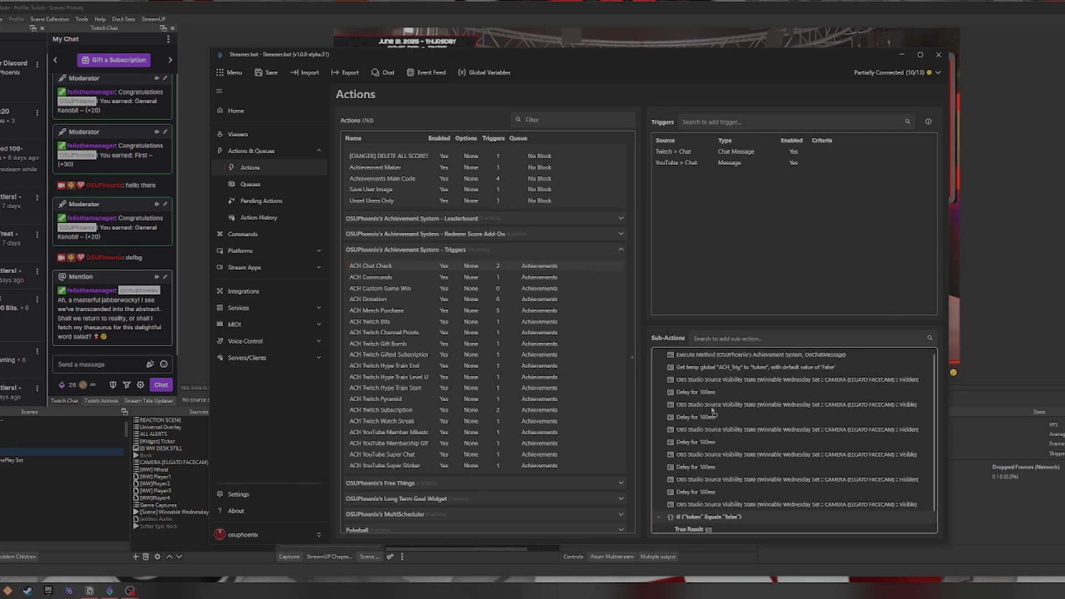
pyautogui.moveTo(707, 516); pyautogui.dragTo(716, 384)
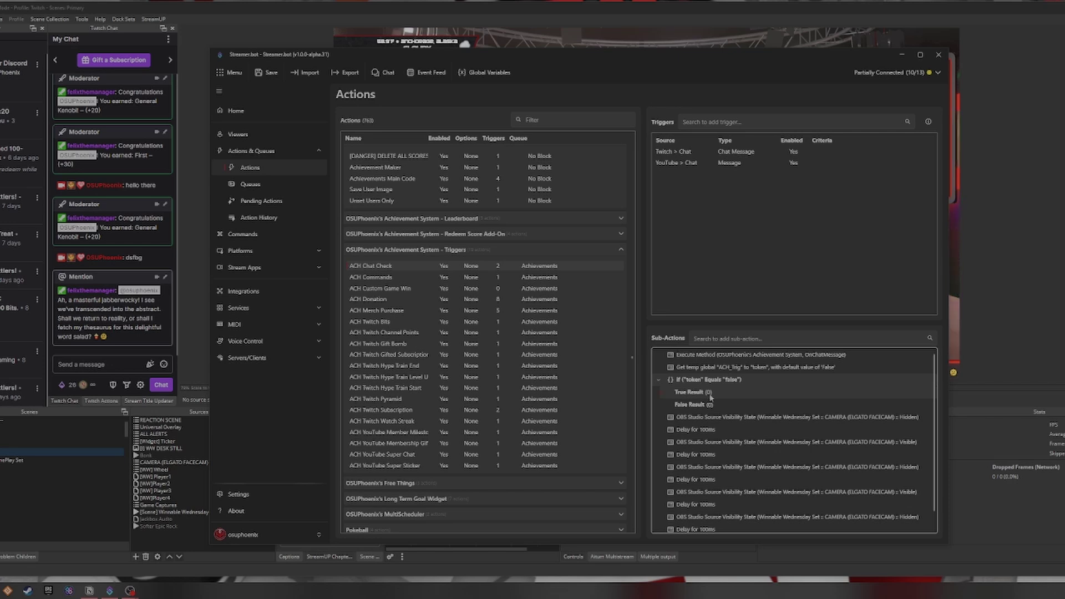
# Add a Break sub-action to the True Result group of the If/Else check.
pyautogui.rightClick(711, 395)
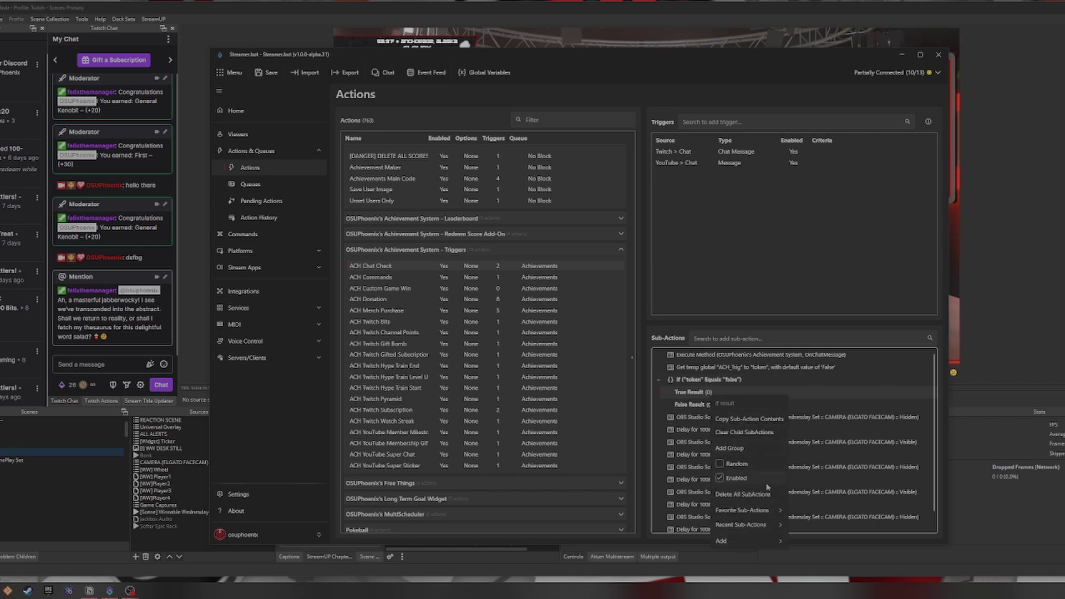
pyautogui.moveTo(751, 542)
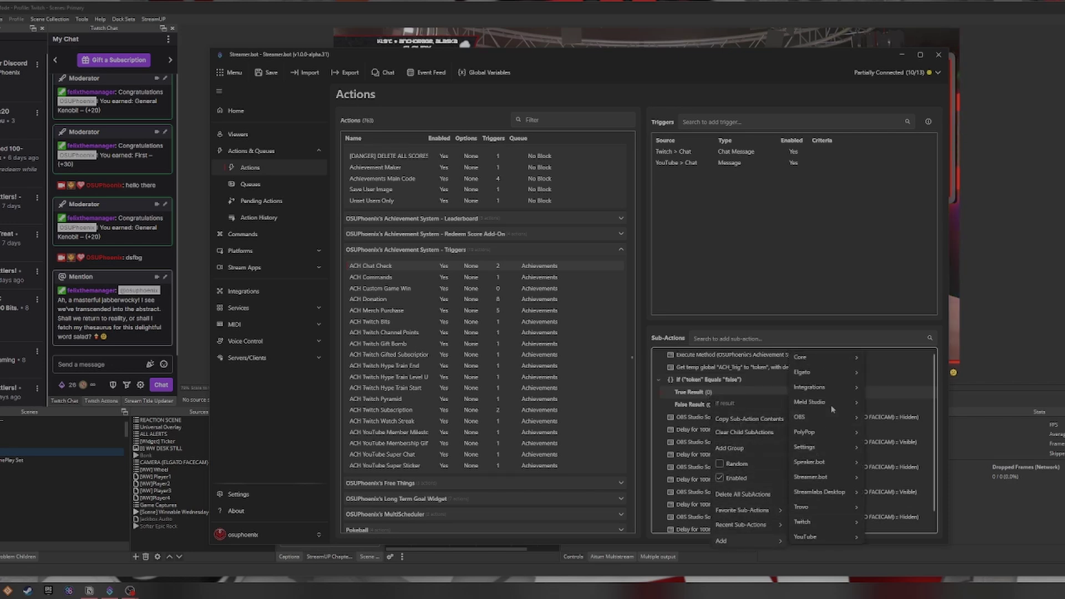
pyautogui.click(823, 374)
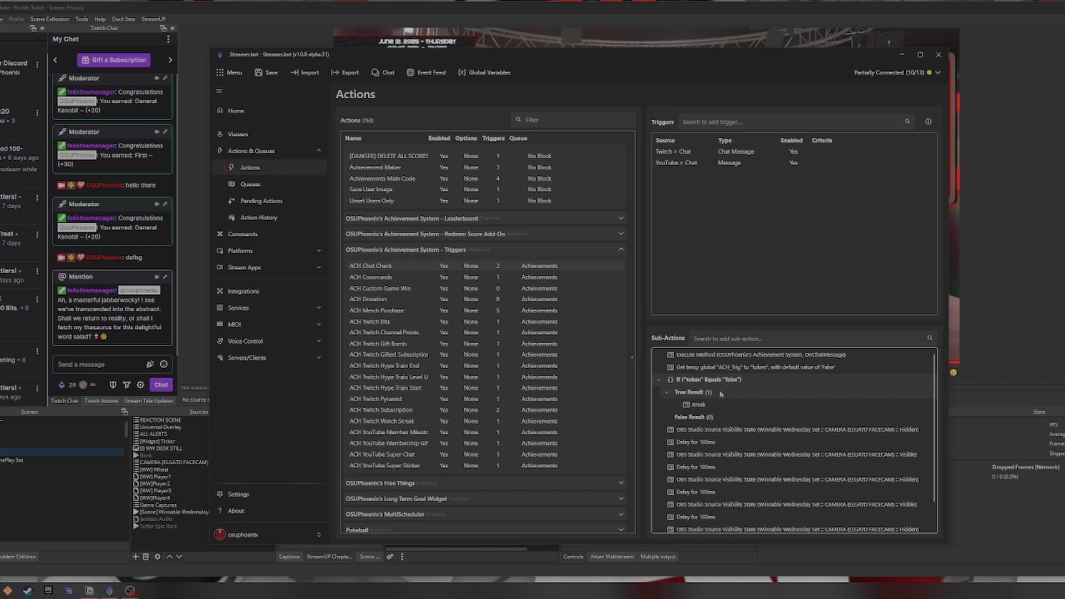
pyautogui.scroll(-2, 733, 525)
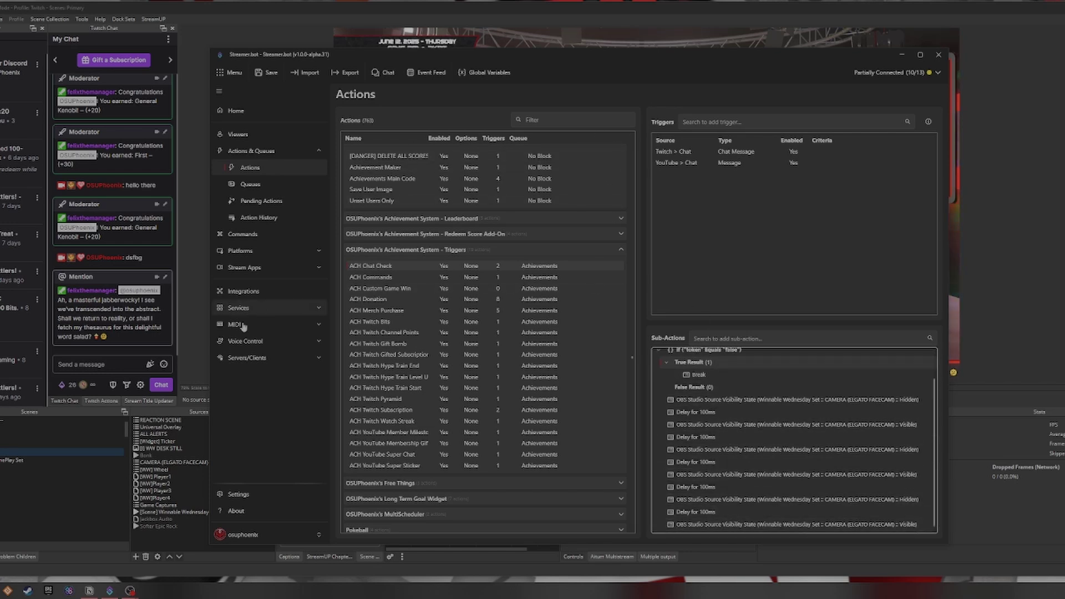
# Switch to OBS and send the "!score" command in the Twitch chat.
pyautogui.click(109, 365)
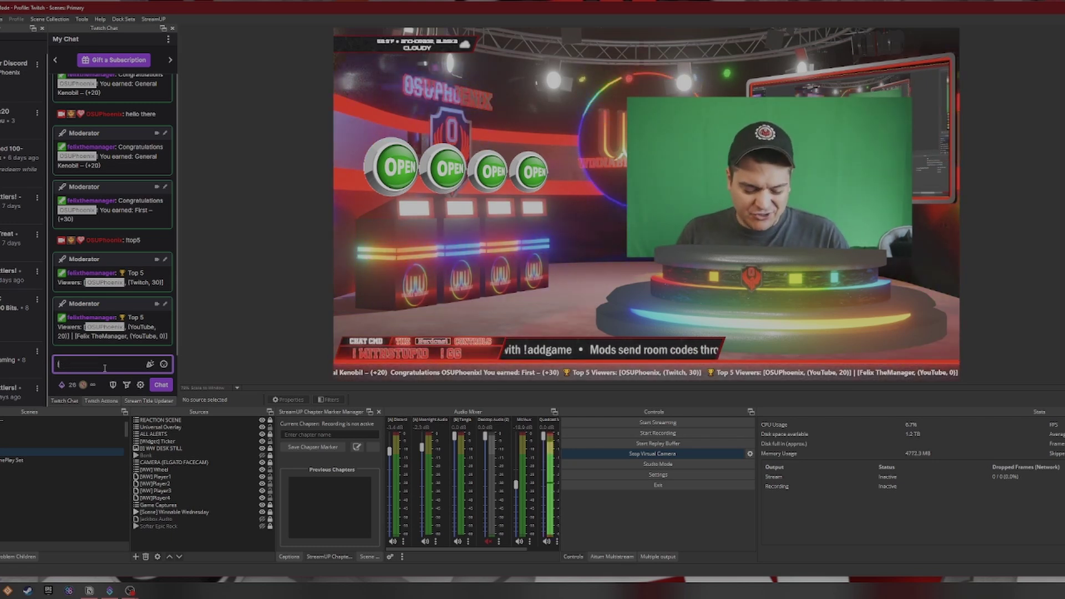
pyautogui.write('I')
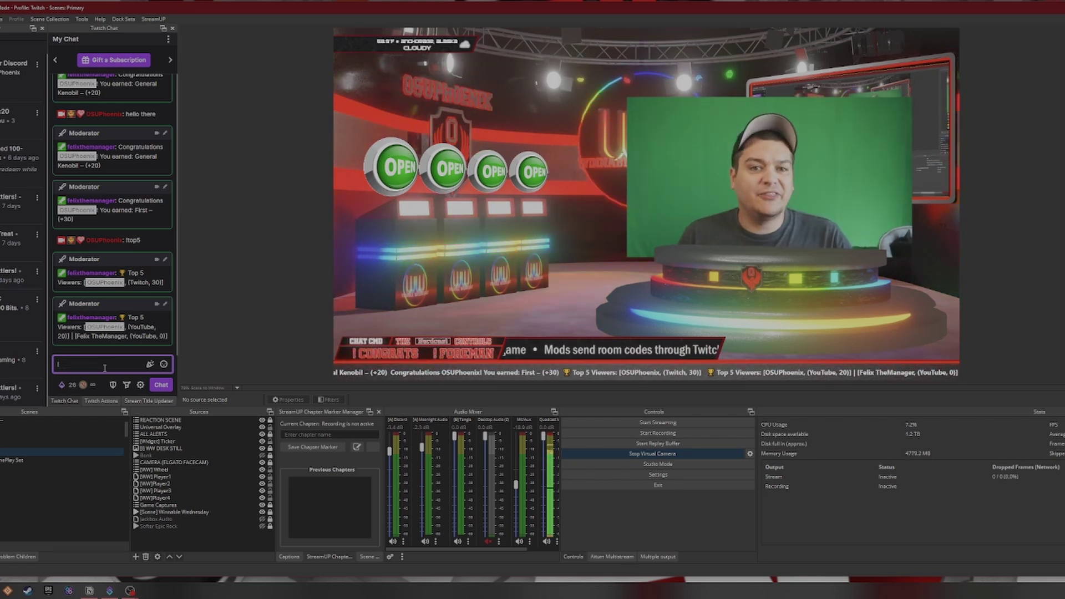
pyautogui.write('score')
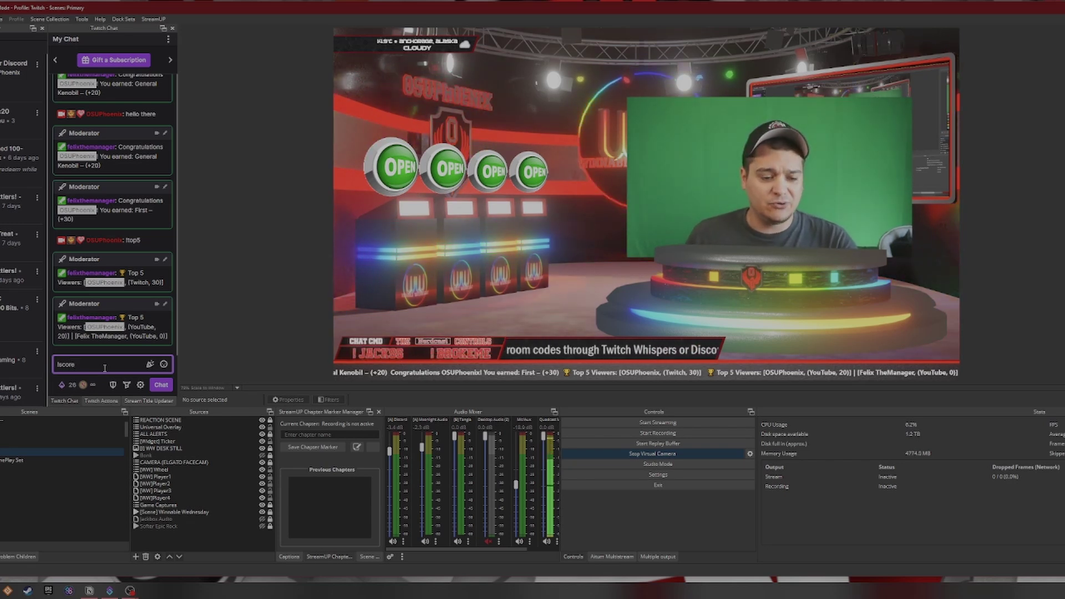
pyautogui.press('Return')
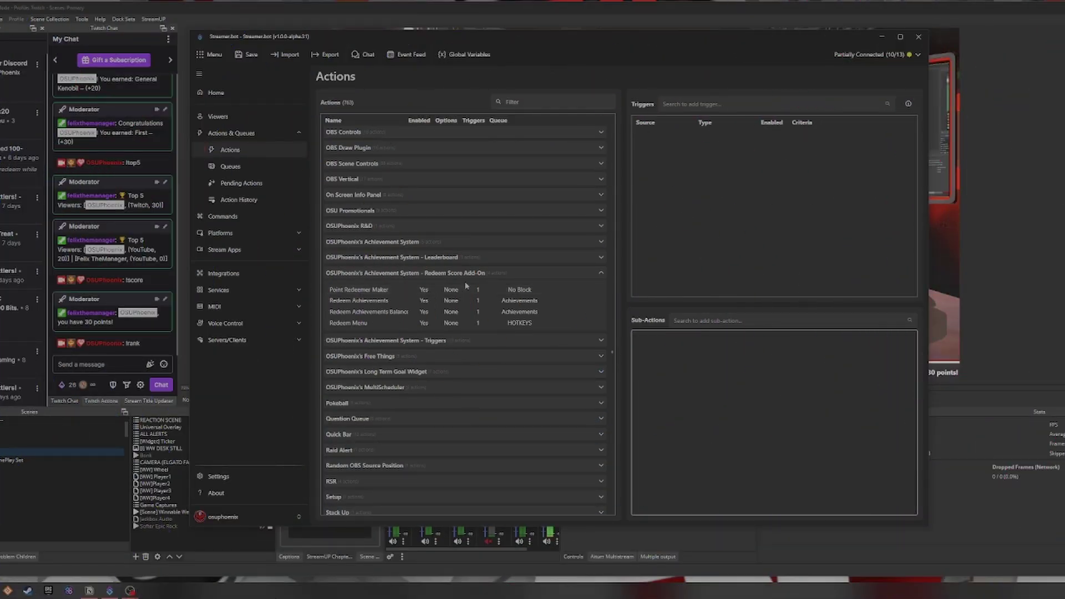
# Back in Streamer.bot, fire the Point Redeemer Maker action's test trigger to open the Redeemables Builder and reposition its window.
pyautogui.rightClick(370, 291)
pyautogui.click(724, 221)
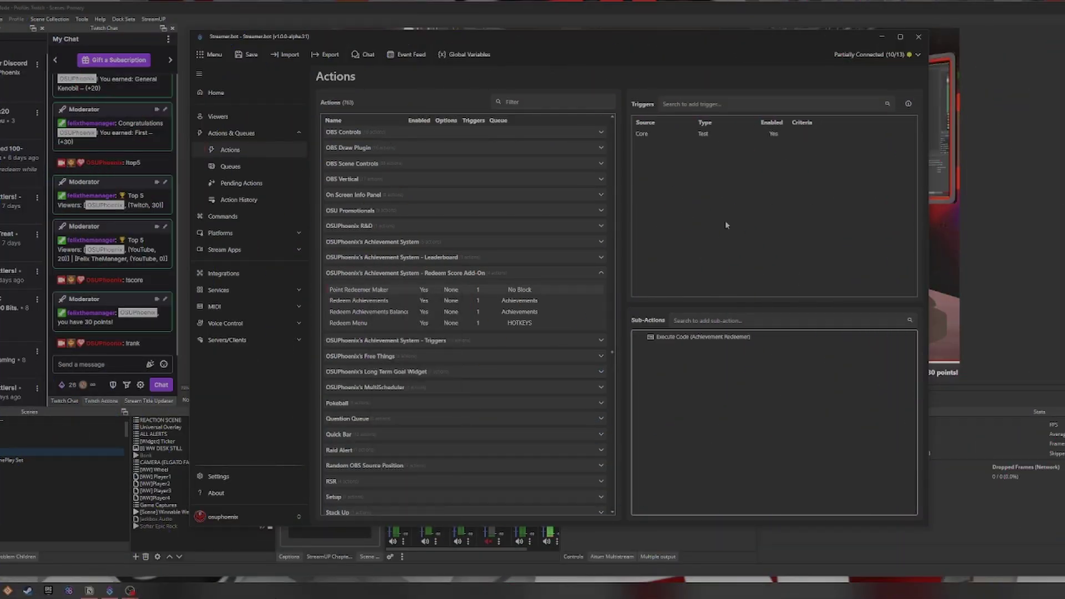
pyautogui.rightClick(707, 135)
pyautogui.click(724, 139)
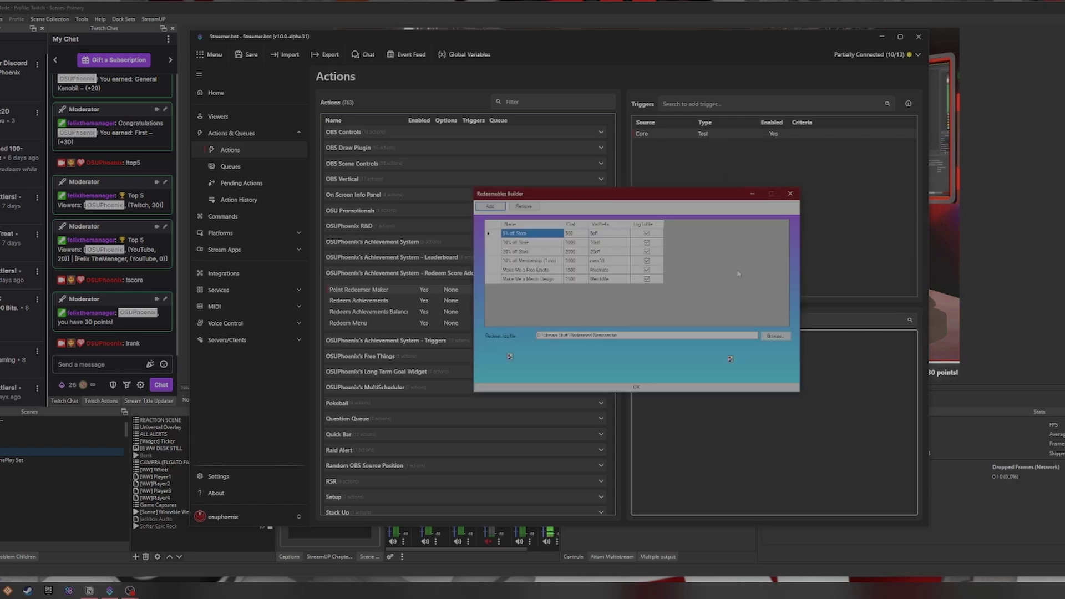
pyautogui.moveTo(671, 195); pyautogui.dragTo(616, 181)
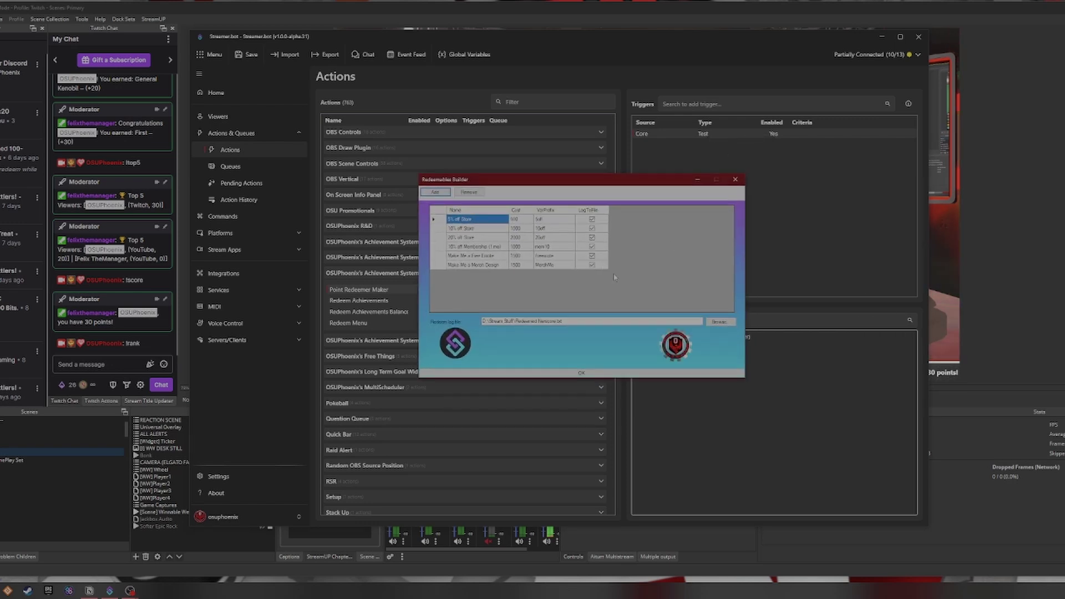